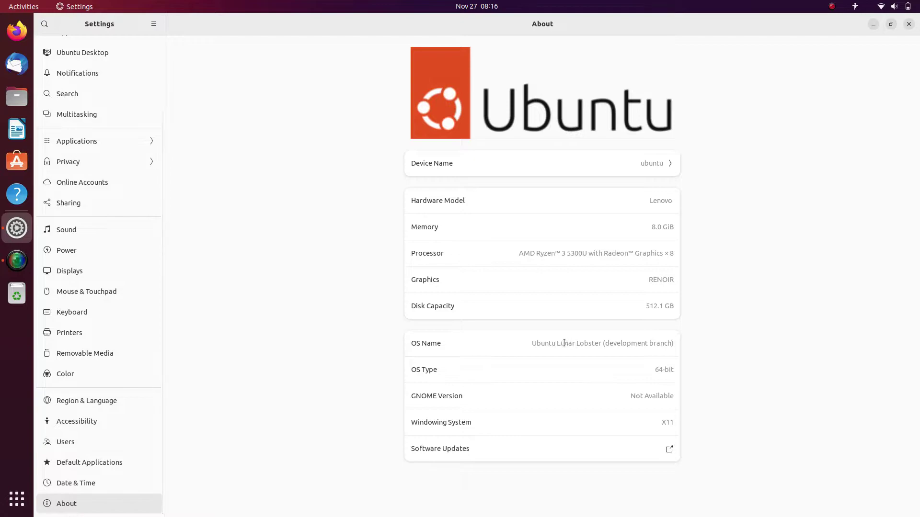
Step: Highlight the OS release name on the About page and restore the Settings window from its maximized state
drag(558, 345, 676, 345)
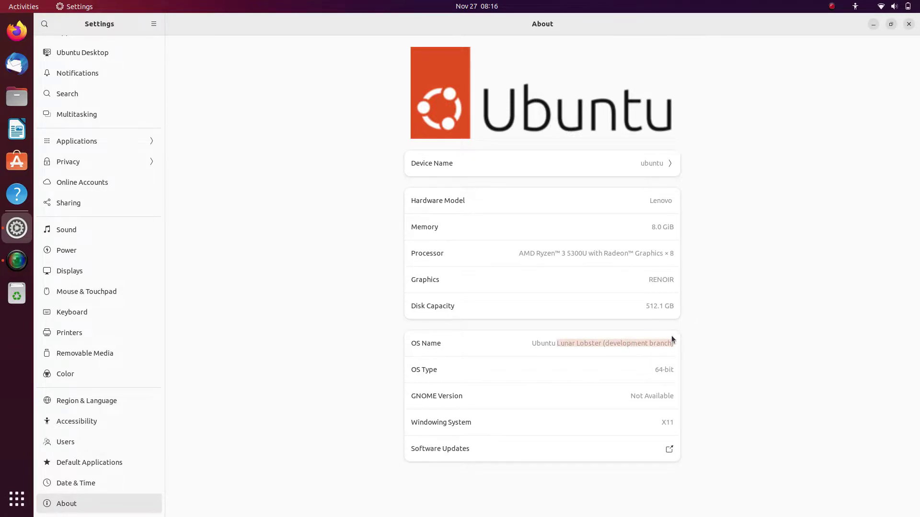
click(891, 24)
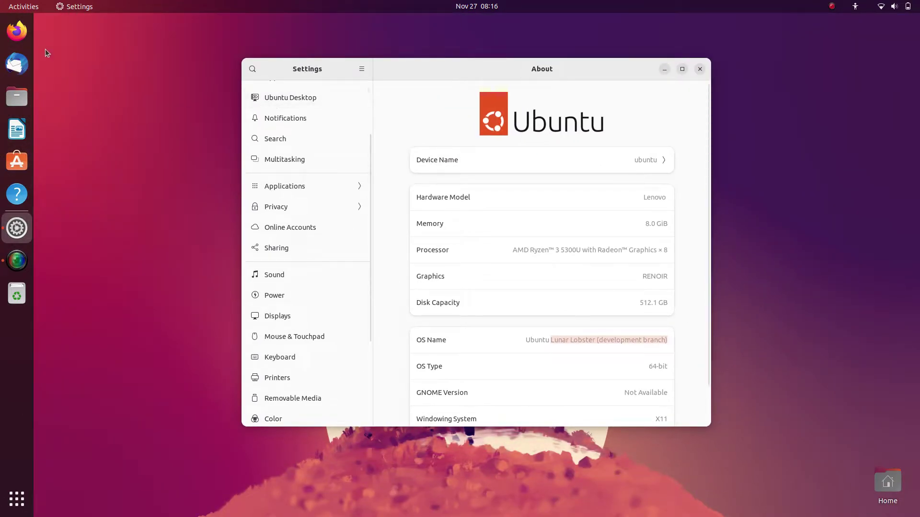
Step: Open a terminal, run neofetch, and highlight the release name in the OS line of its output
click(24, 6)
text(ter)
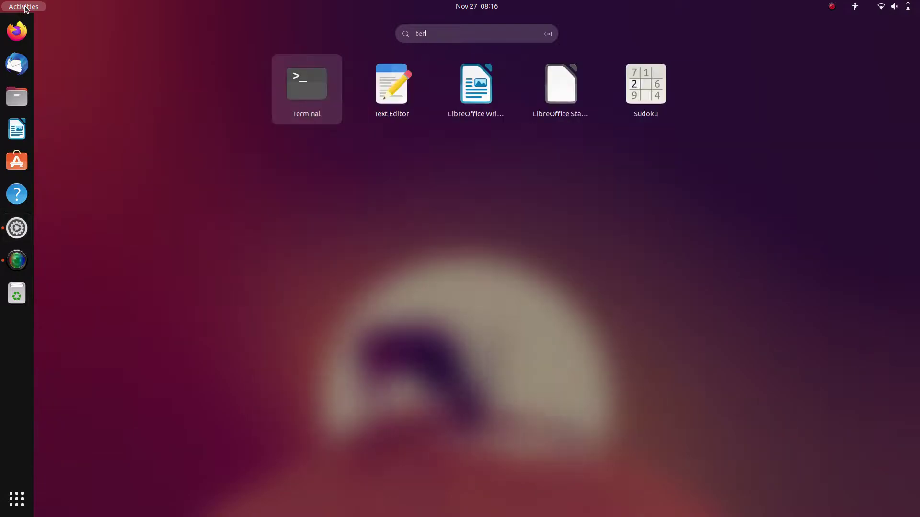
text(m)
key(Return)
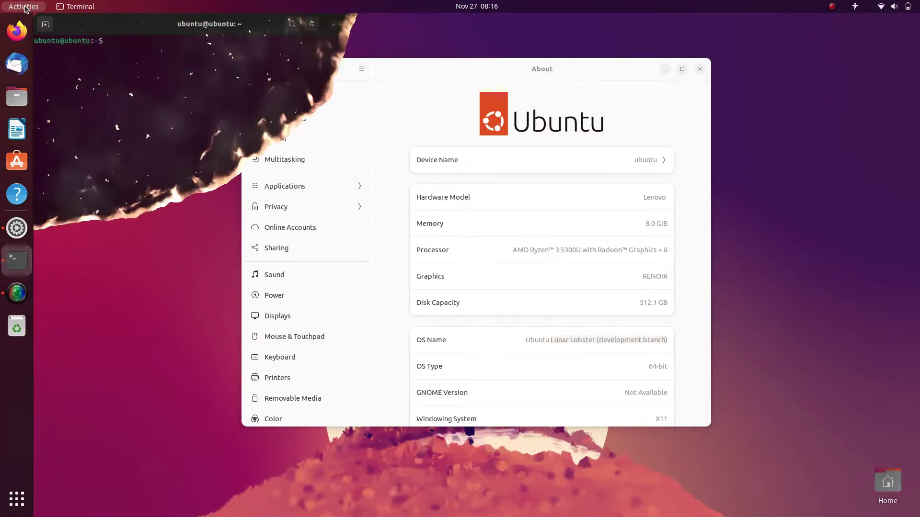
text(neofetch)
key(Return)
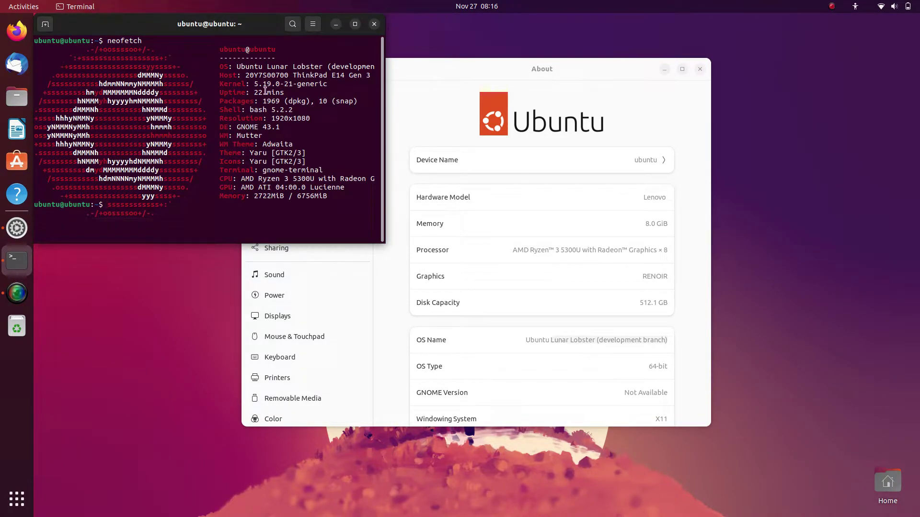
drag(267, 67, 380, 68)
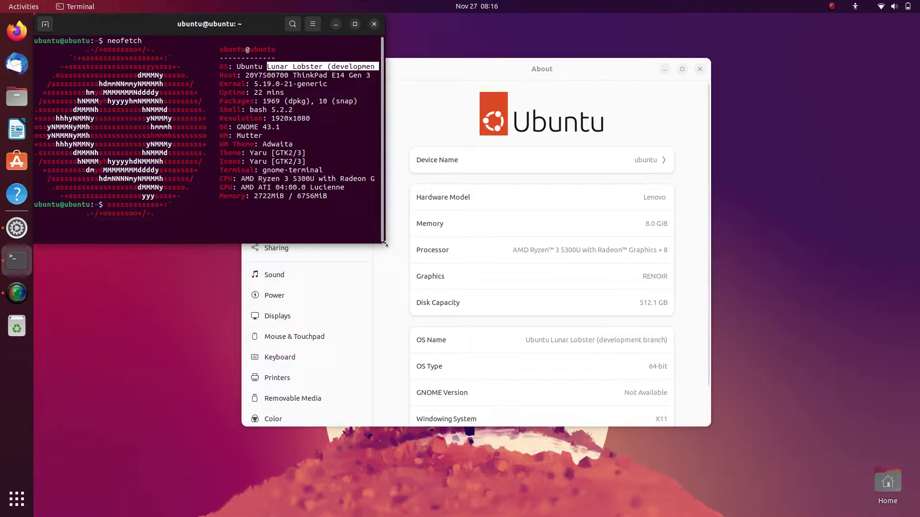
Step: Enlarge the terminal window and rerun neofetch on a cleared screen
drag(384, 243, 498, 271)
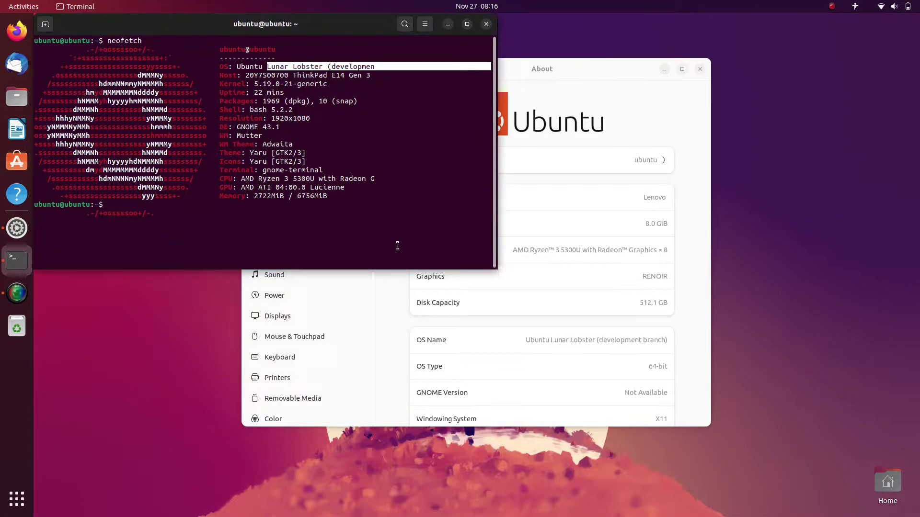
key(ctrl+l)
key(Up)
key(Return)
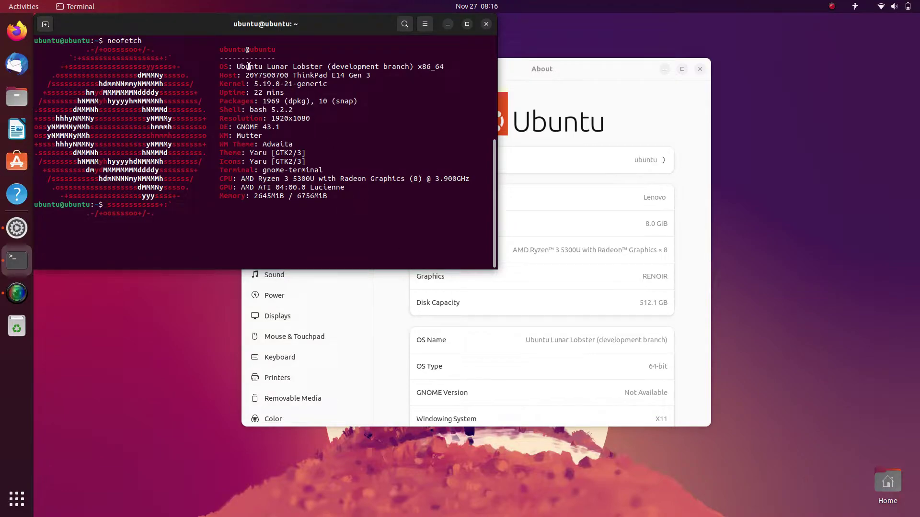
Step: Highlight the full OS line in the neofetch output, close the terminal, and minimize the Settings window
middle_click(267, 65)
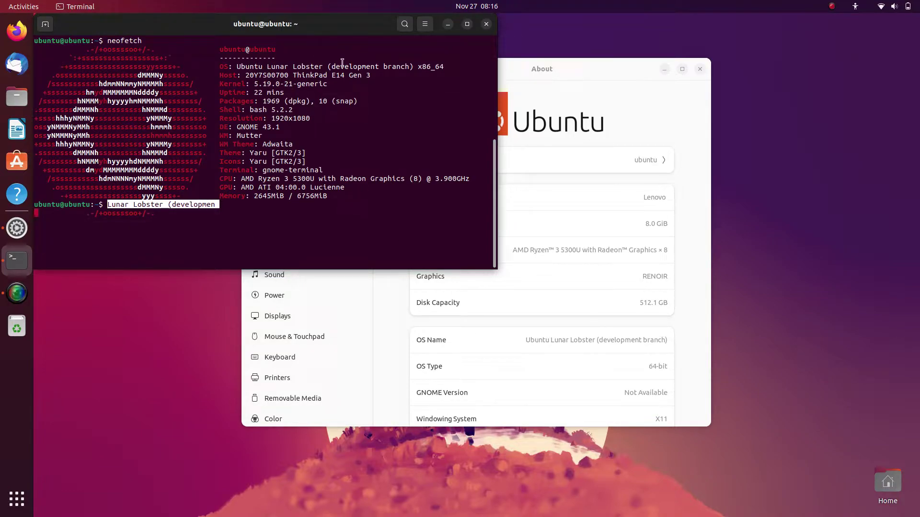
double_click(359, 66)
triple_click(359, 66)
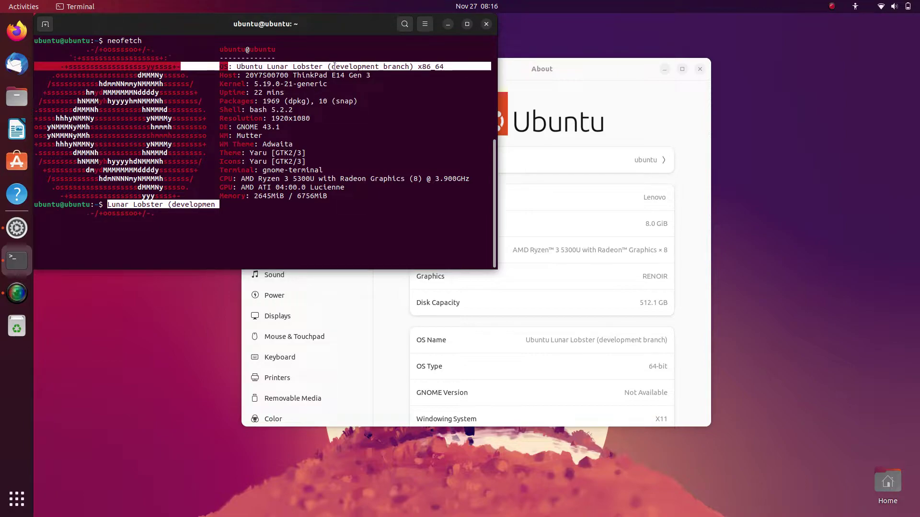
click(362, 88)
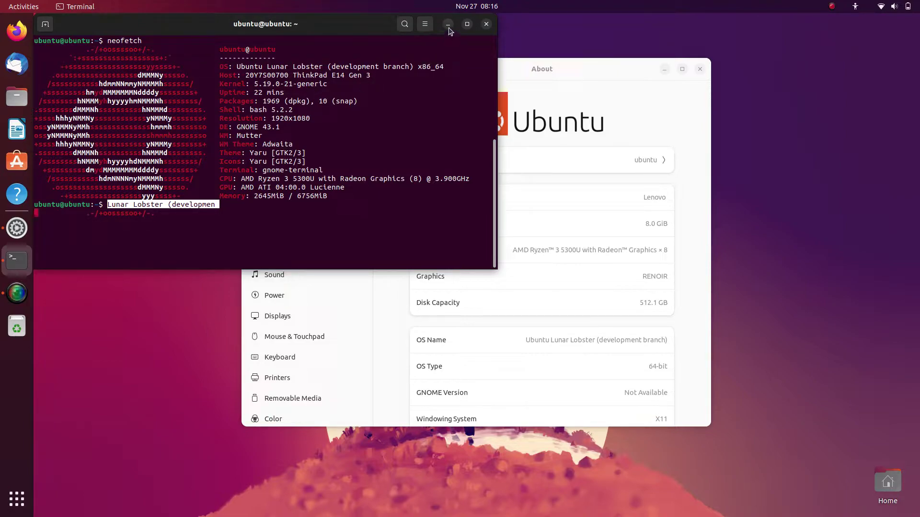
click(485, 24)
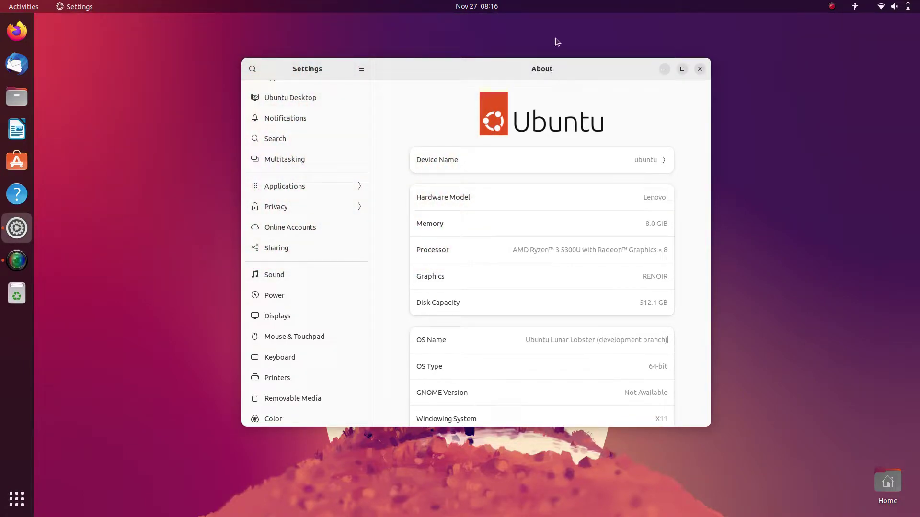
click(664, 70)
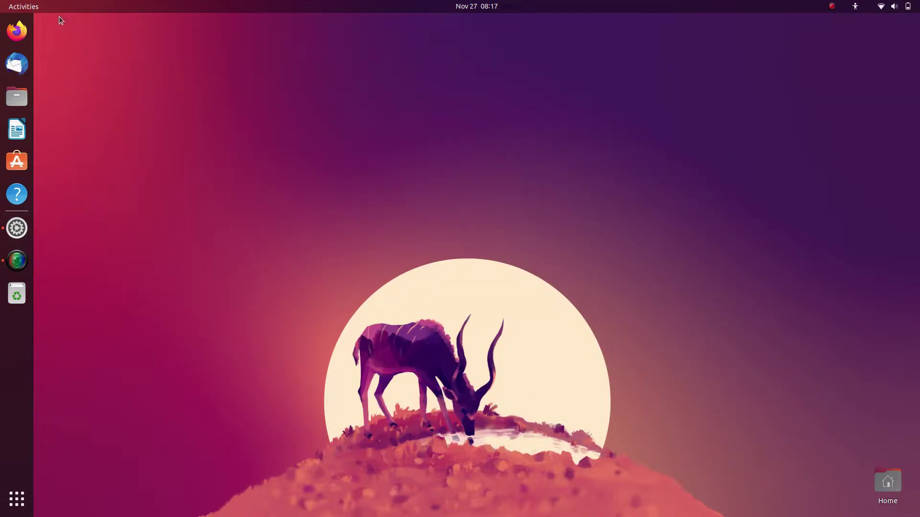
Step: Open the Activities overview and switch back and forth between the workspaces
click(26, 6)
scroll(184, 188, down, 1)
scroll(184, 188, up, 1)
scroll(184, 188, down, 1)
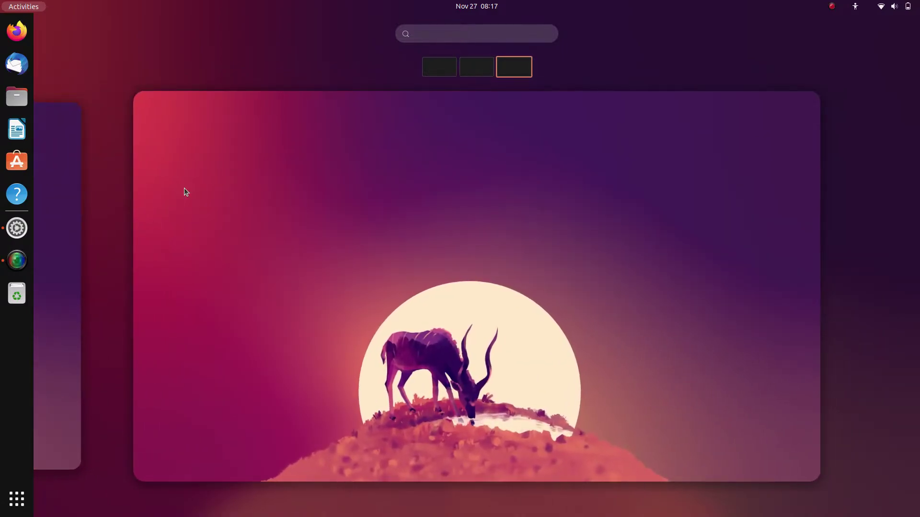
scroll(184, 192, up, 1)
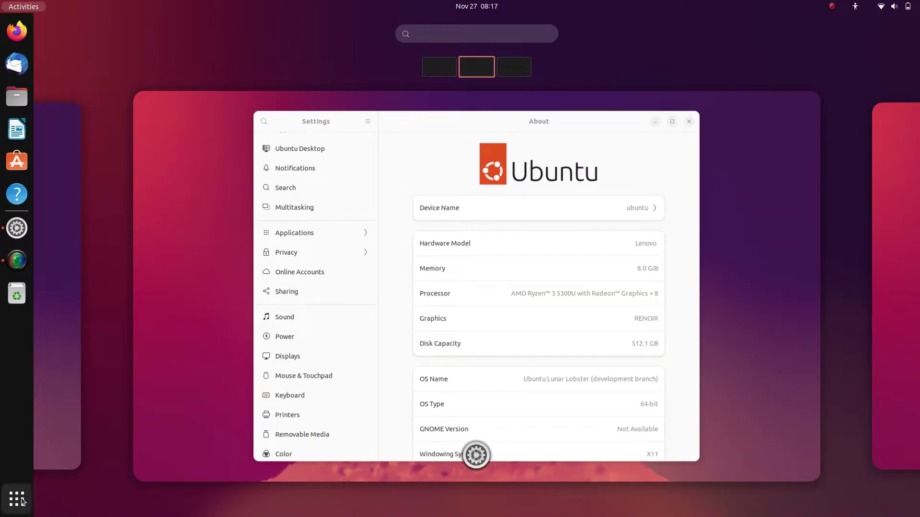
Step: Show the full application grid and look through both of its pages
click(23, 502)
scroll(356, 329, down, 1)
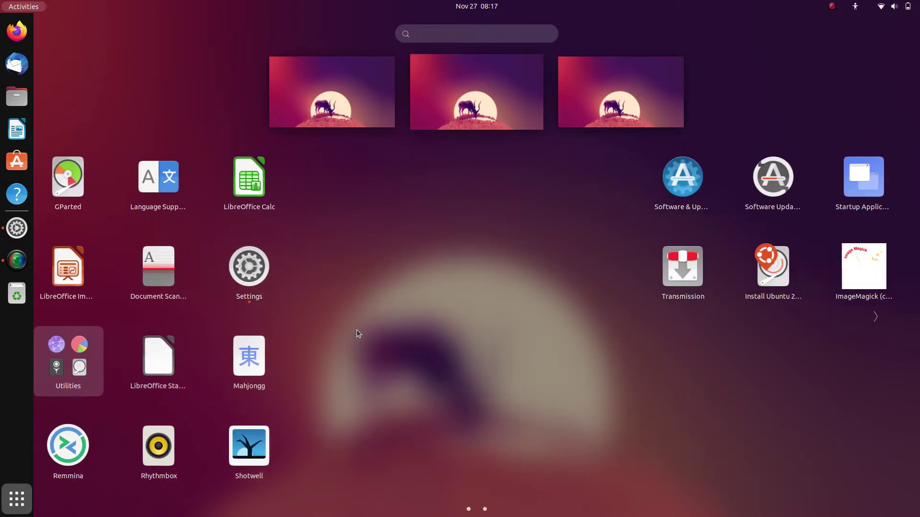
scroll(356, 330, up, 1)
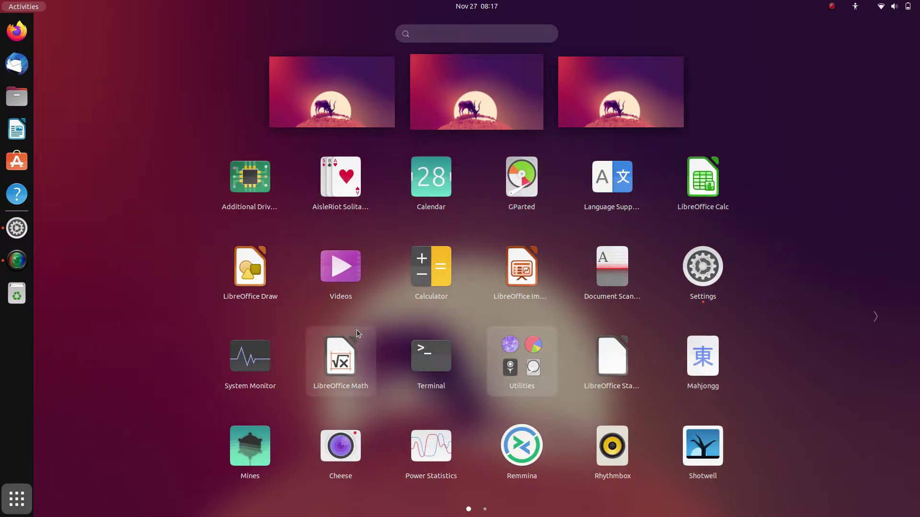
scroll(356, 330, down, 1)
scroll(356, 330, up, 1)
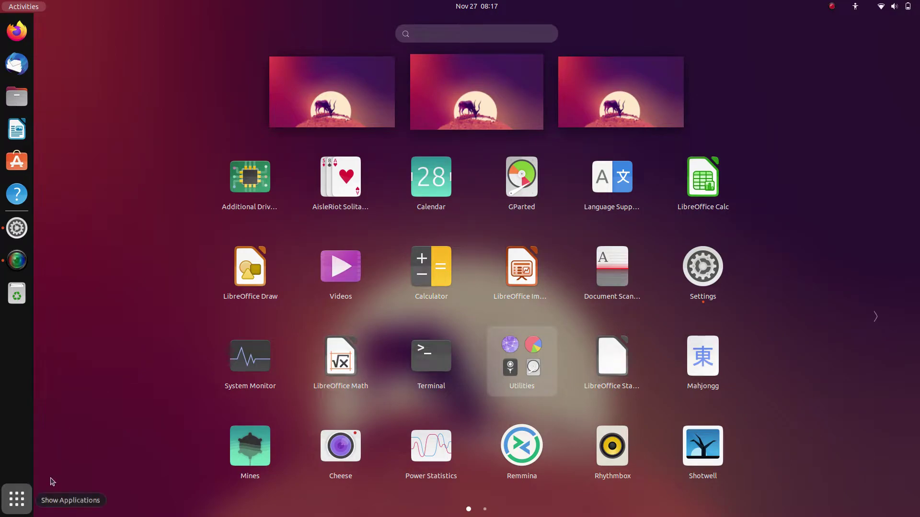
click(877, 317)
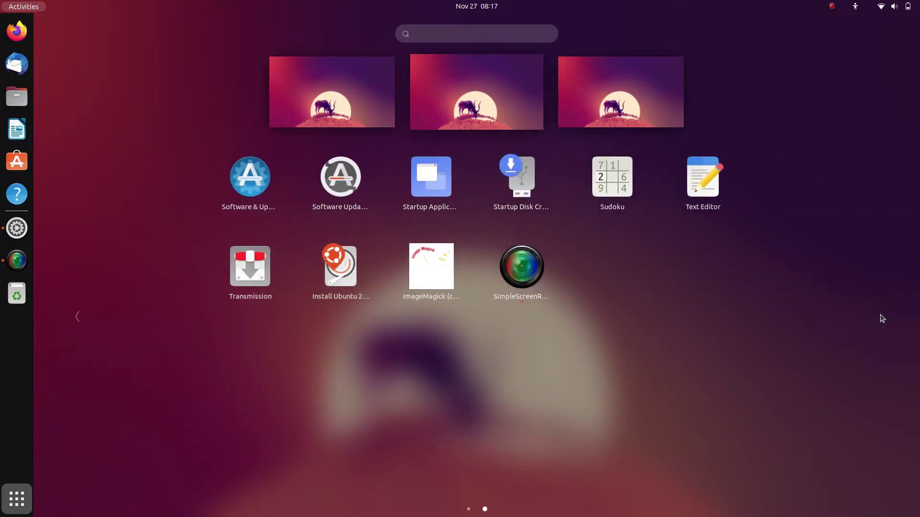
click(78, 316)
Step: Return to the Settings window and close it, and view the calendar and notifications popup
click(19, 496)
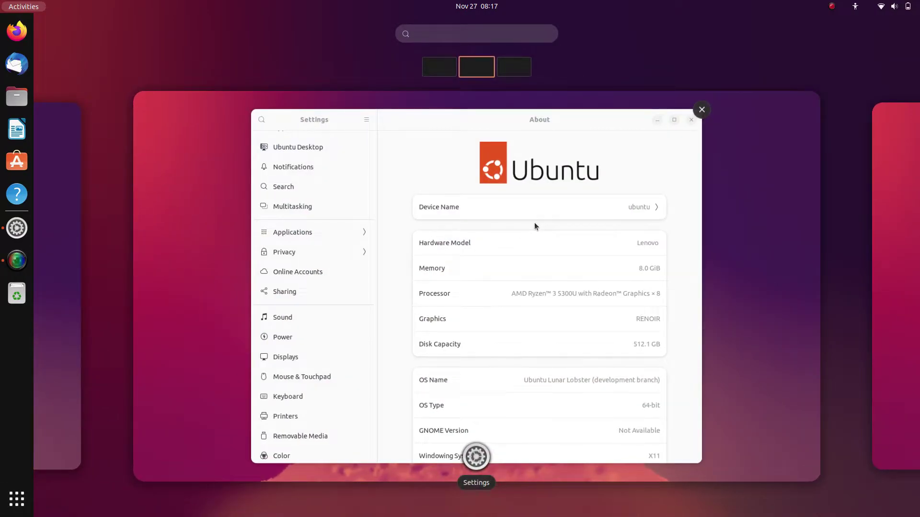
click(534, 222)
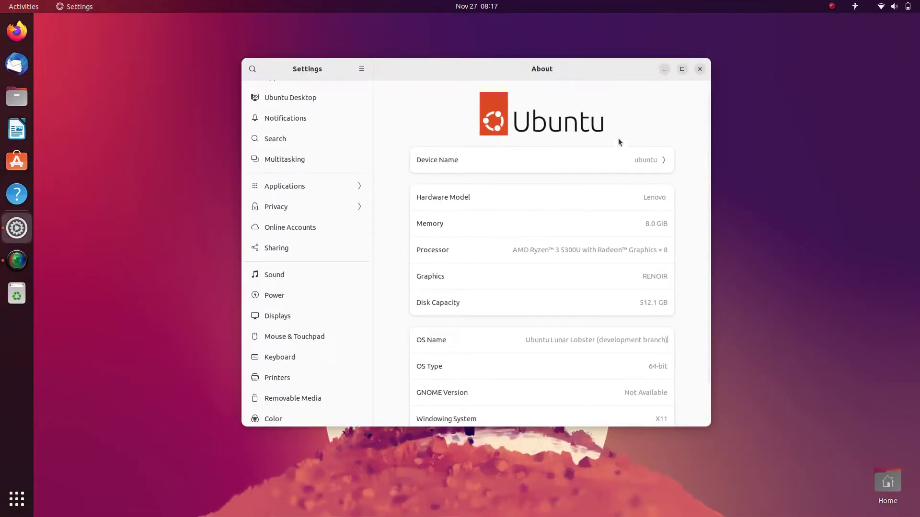
click(696, 75)
click(471, 4)
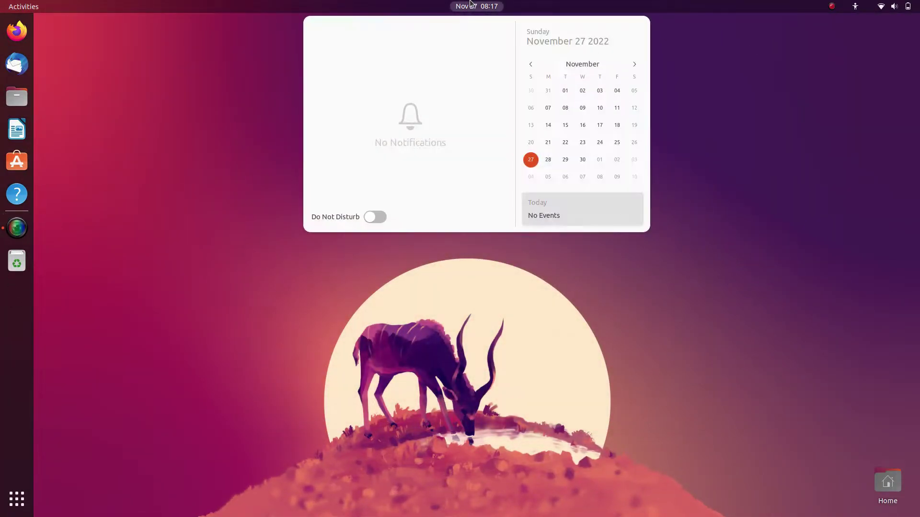
click(770, 183)
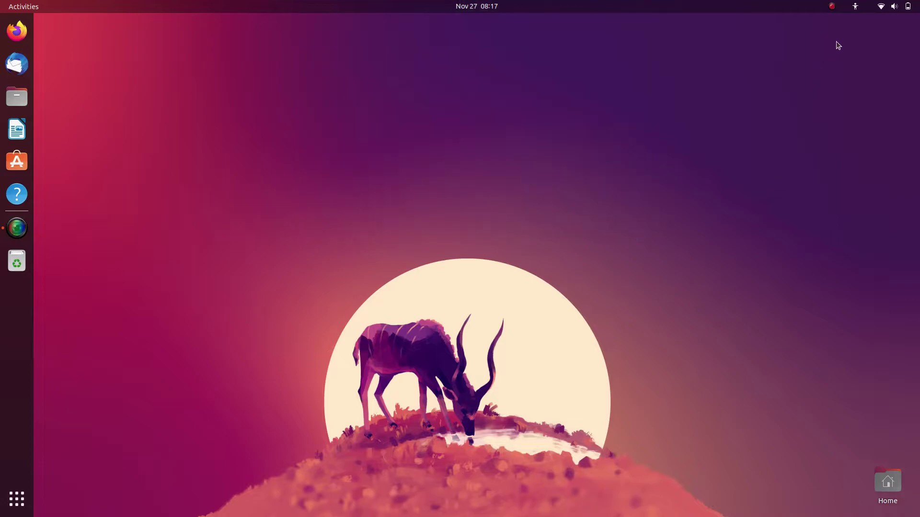
Step: Open the Files manager and view its About information, moving the window toward the dock
click(16, 96)
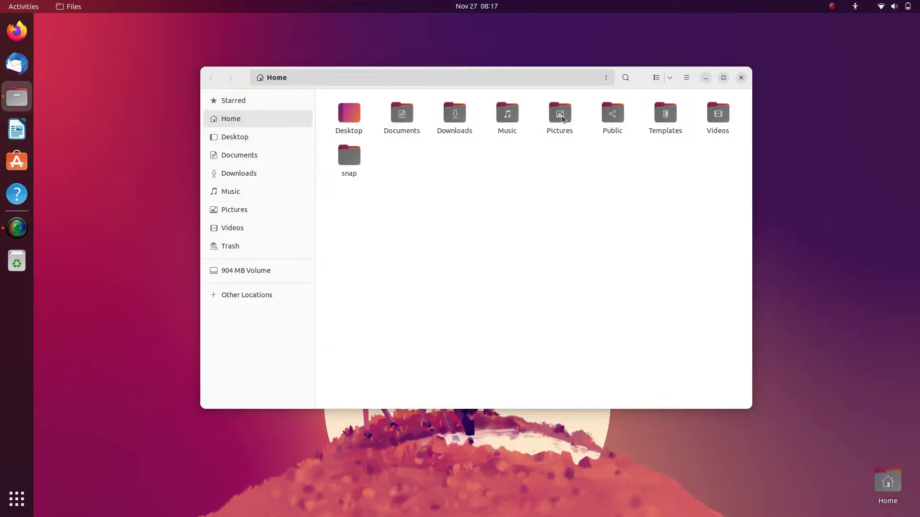
click(686, 78)
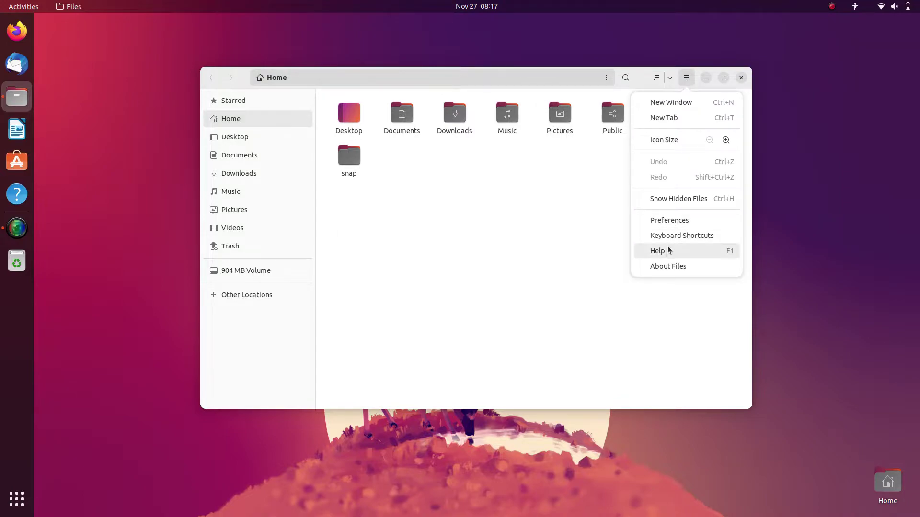
click(665, 266)
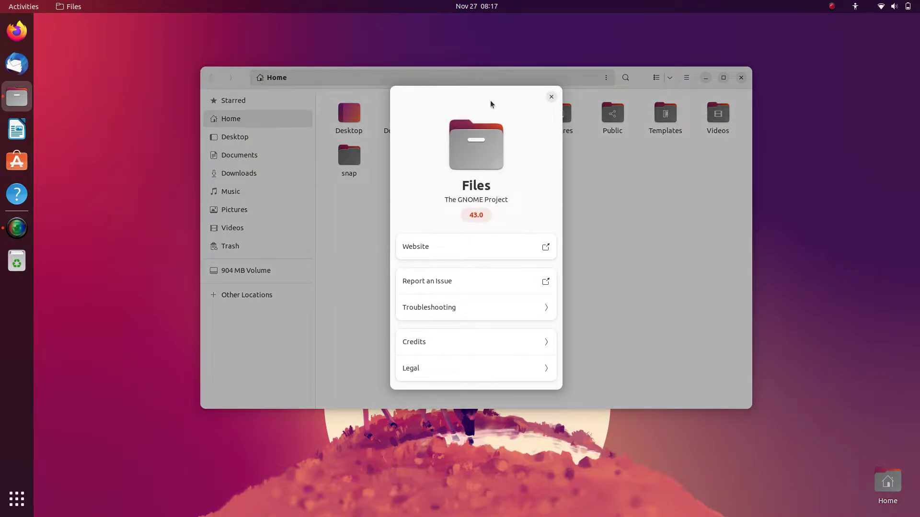
drag(490, 103, 347, 67)
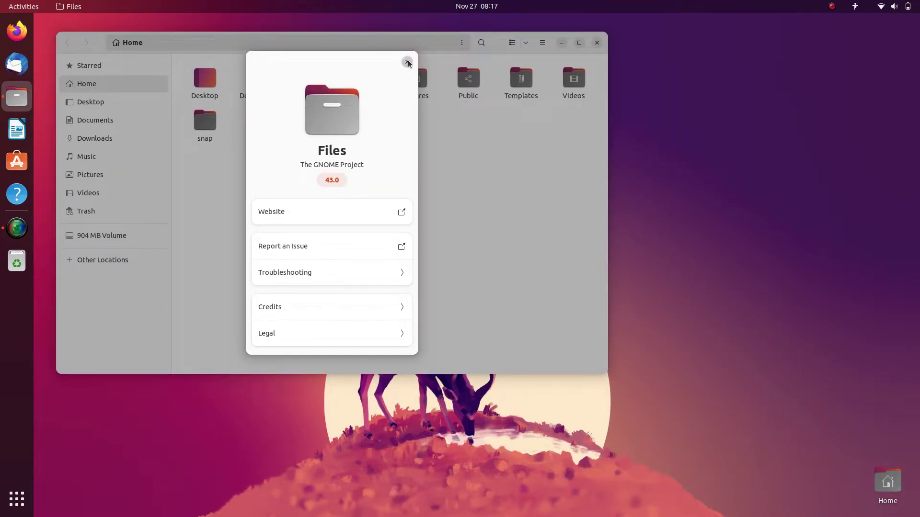
click(407, 63)
Step: Star the Pictures folder from its properties, check the Starred location, and close Files
right_click(416, 78)
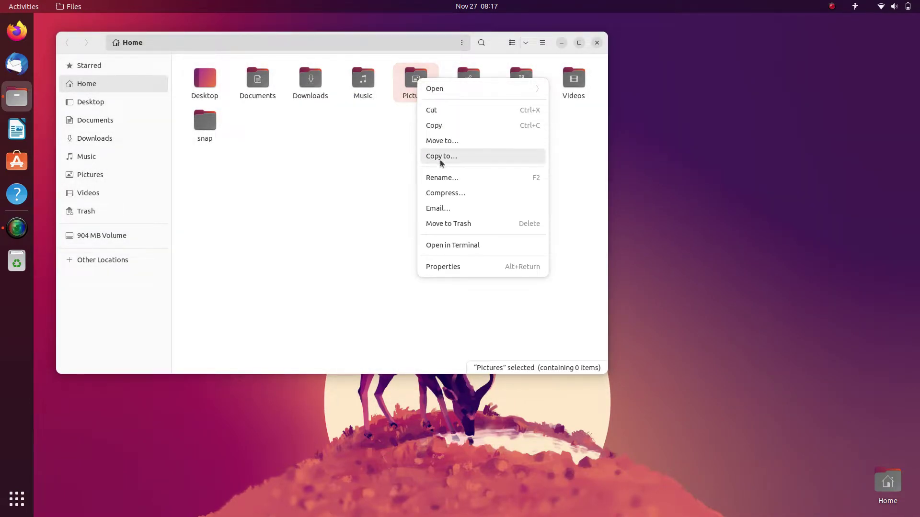
click(447, 268)
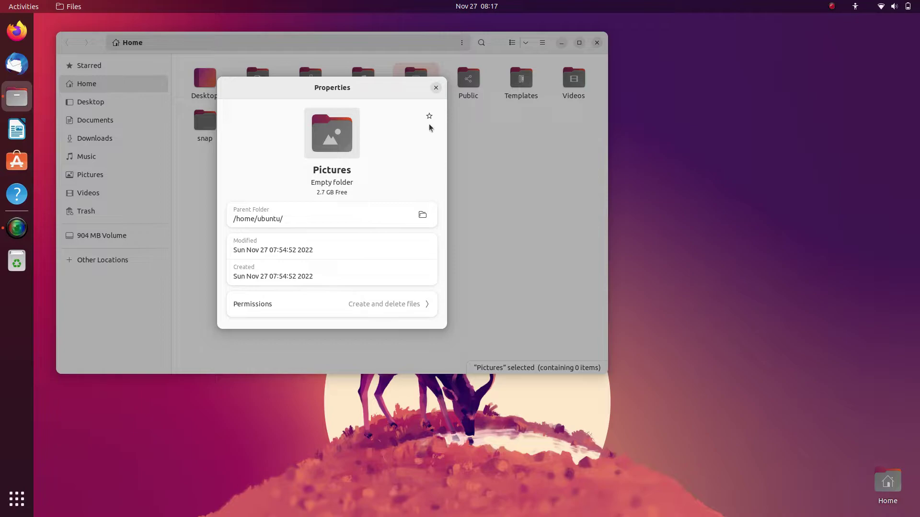
click(436, 88)
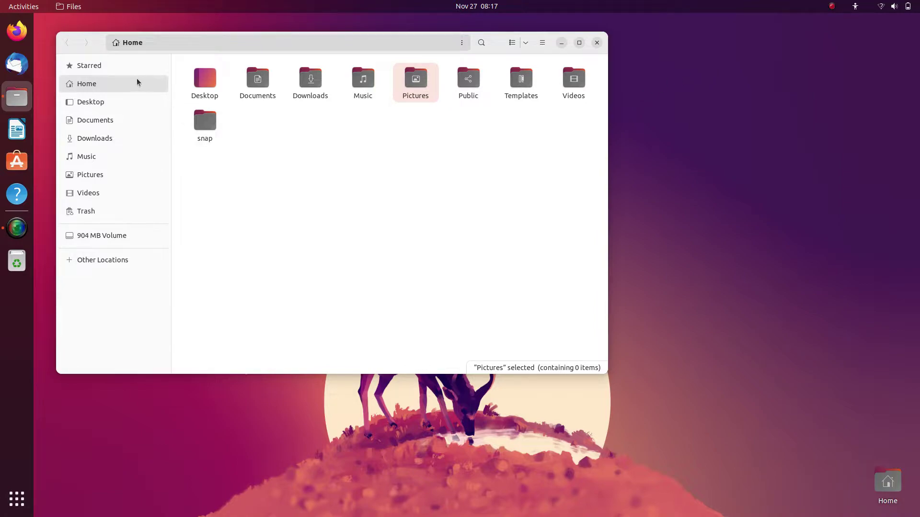
click(113, 66)
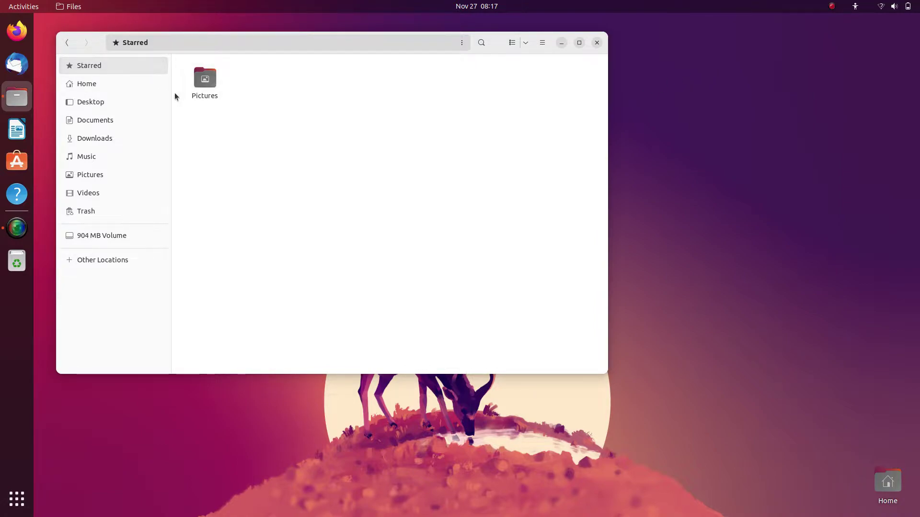
click(597, 43)
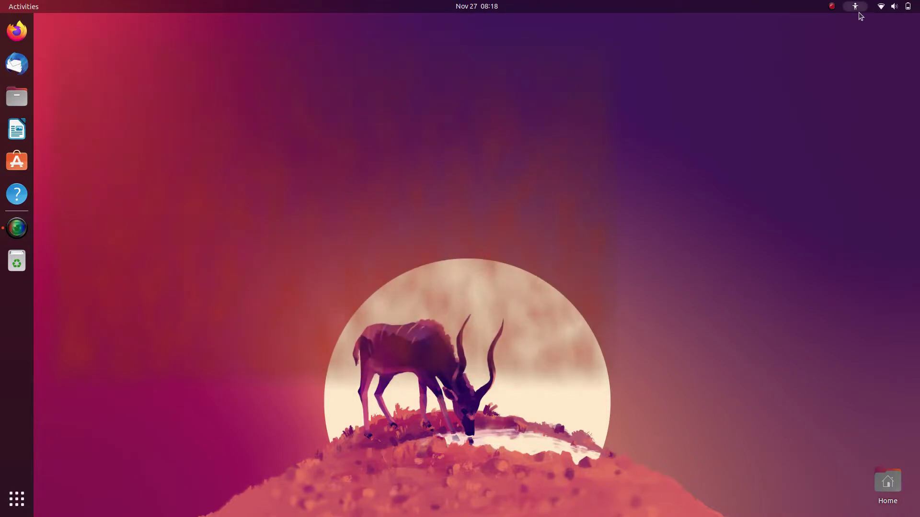
Step: Open the screenshot tool from the system's quick settings and set it to capture the whole screen
click(903, 9)
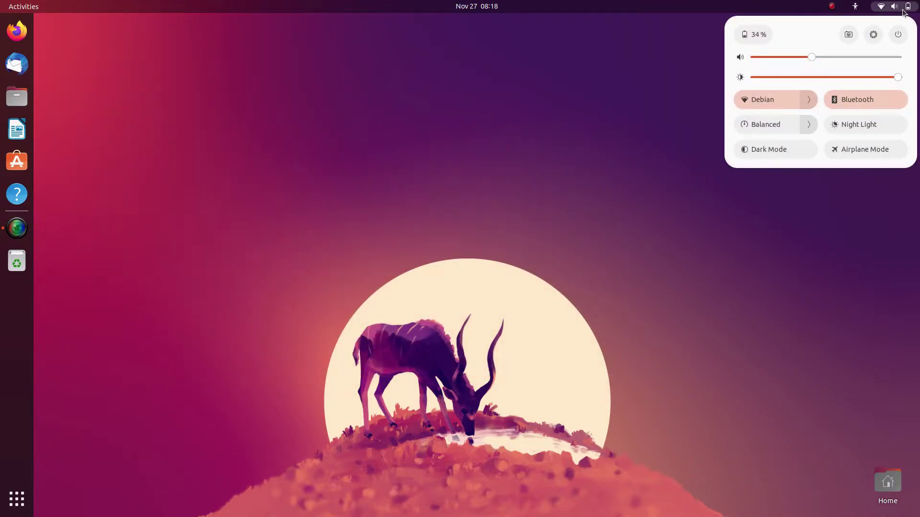
click(848, 35)
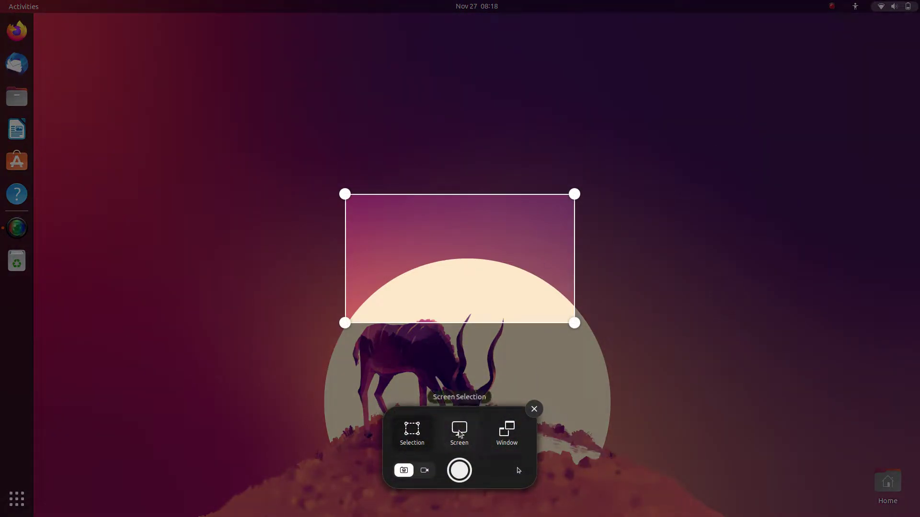
click(447, 437)
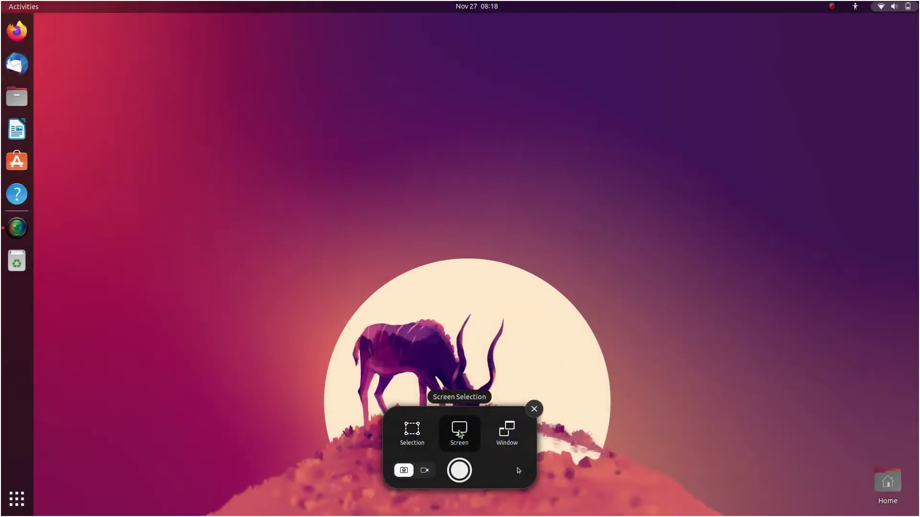
Step: Switch the capture tool to screencast mode, record a short video of the whole screen, and stop the recording
click(423, 471)
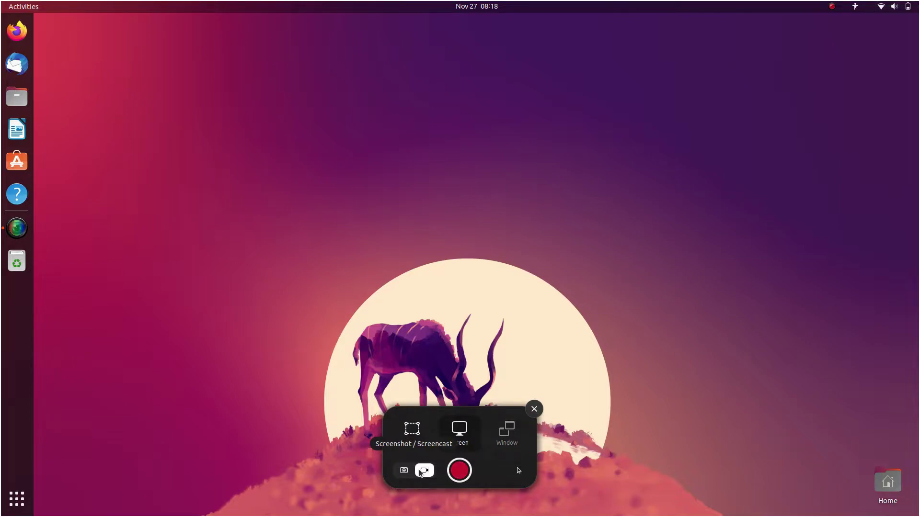
click(459, 471)
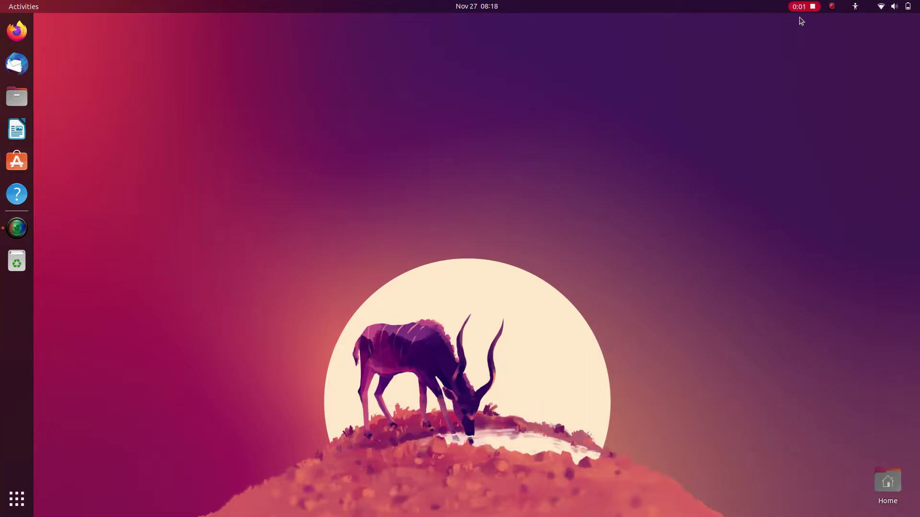
click(812, 7)
Step: Enable Dark Mode in the system's quick settings and view the calendar and notifications popup in the dark style
click(908, 5)
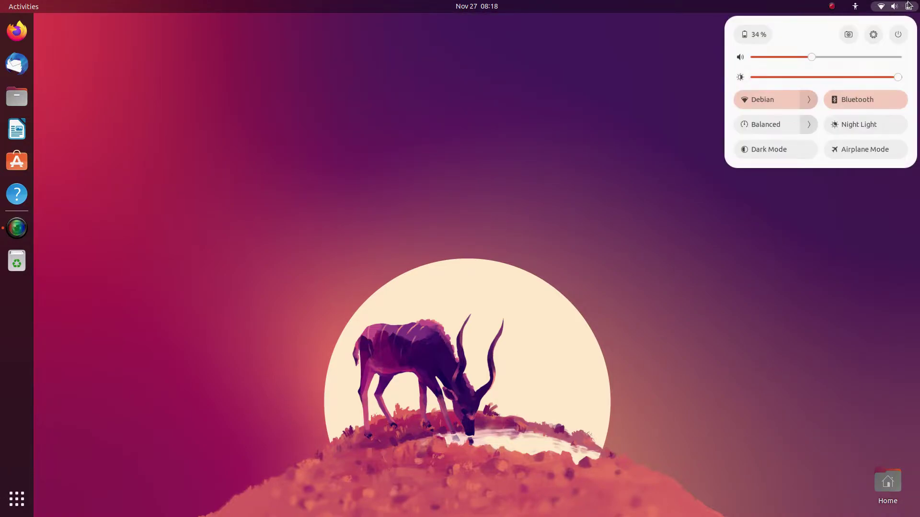
click(763, 150)
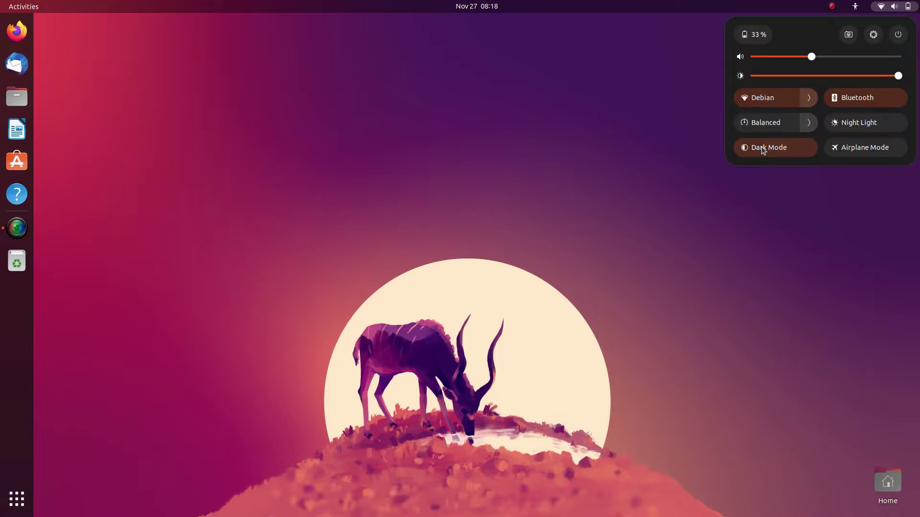
mouse_move(832, 6)
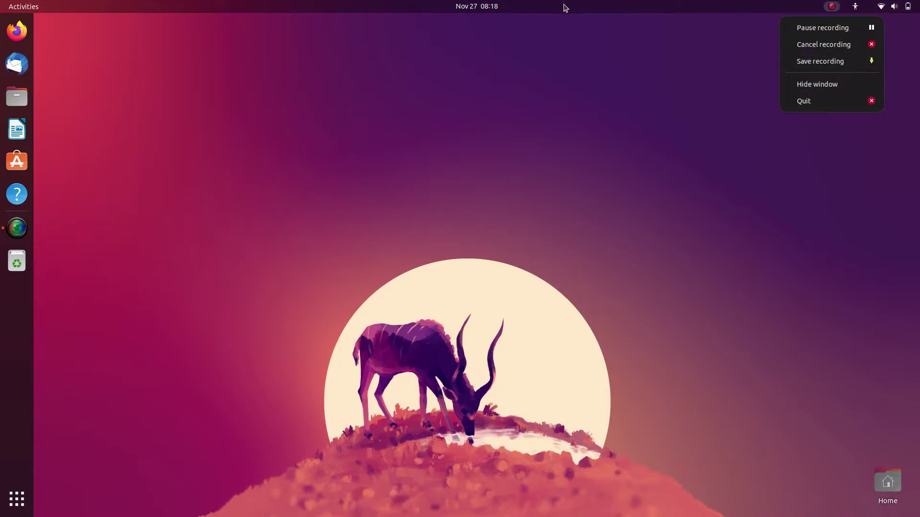
click(486, 5)
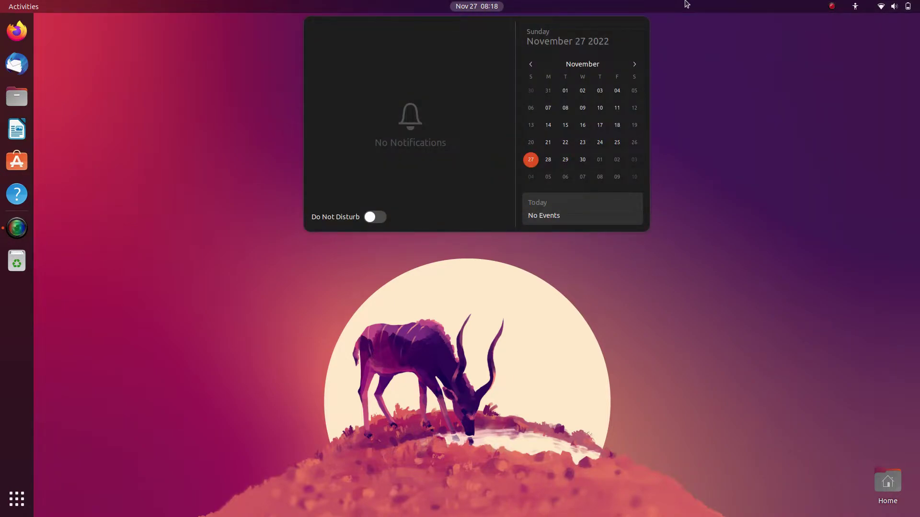
Step: Open Settings from the quick settings, maximize it, and set the accent color to blue in the Appearance settings
mouse_move(899, 5)
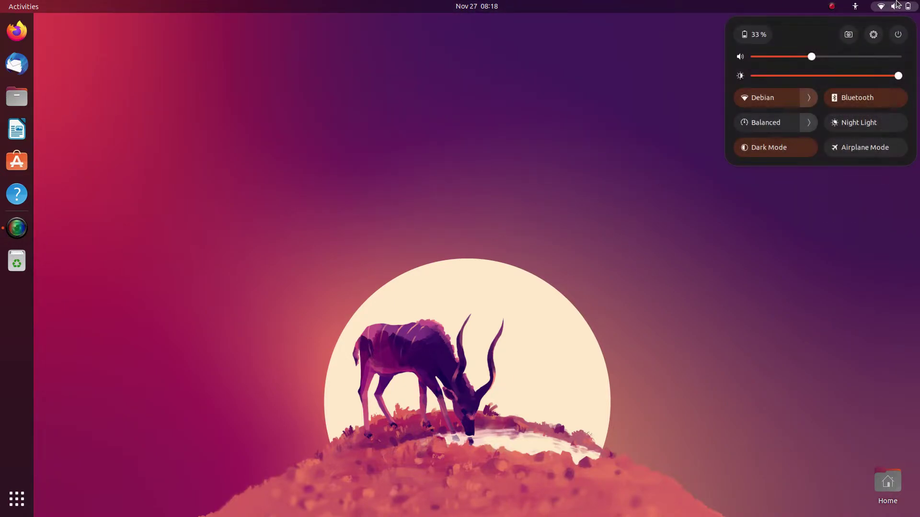
click(873, 35)
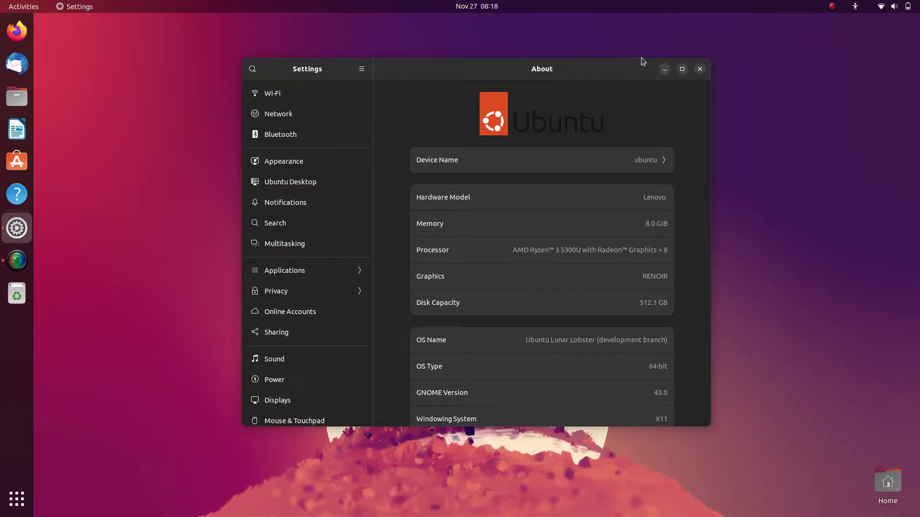
click(682, 69)
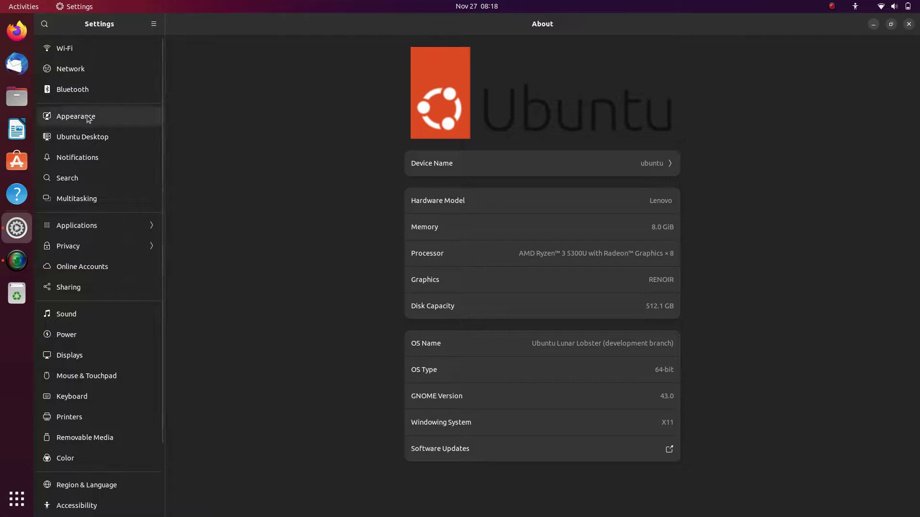
click(88, 119)
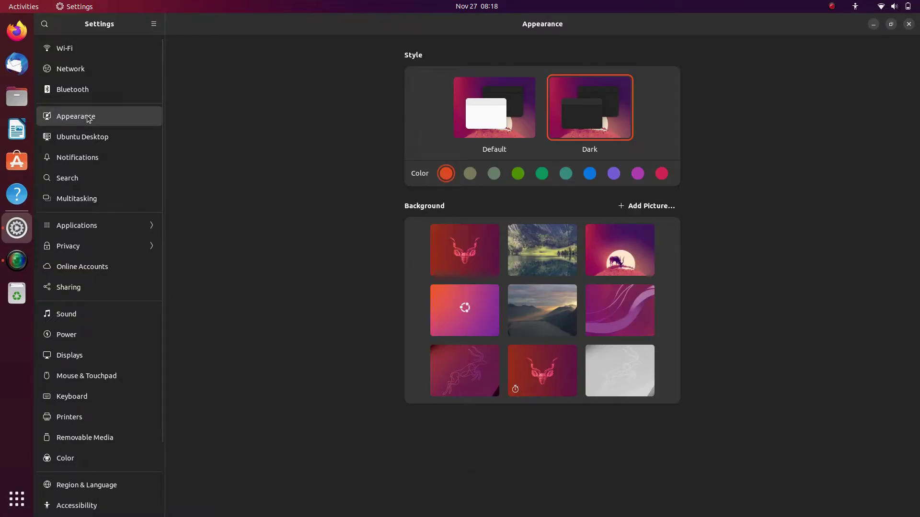
click(589, 178)
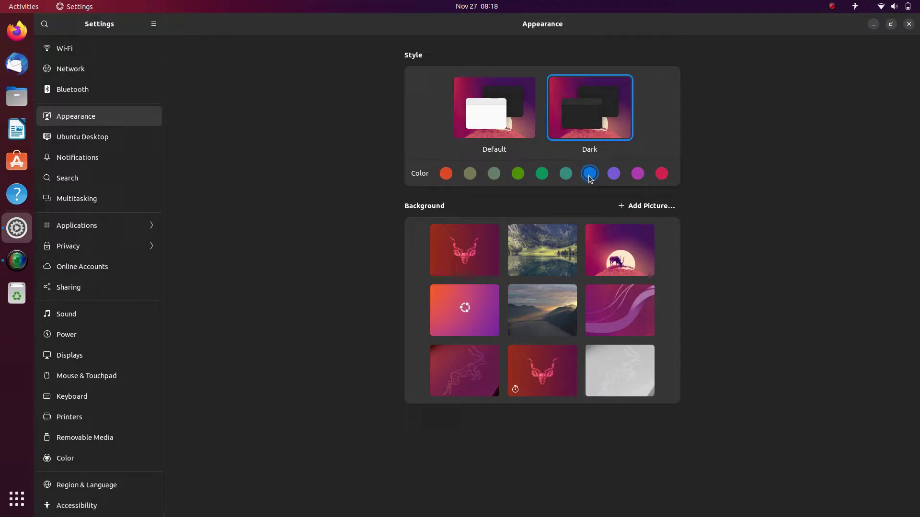
Step: Check the folder icons in Files and close it, try the mountain lake background, and reselect the antelope and moon wallpaper
click(15, 100)
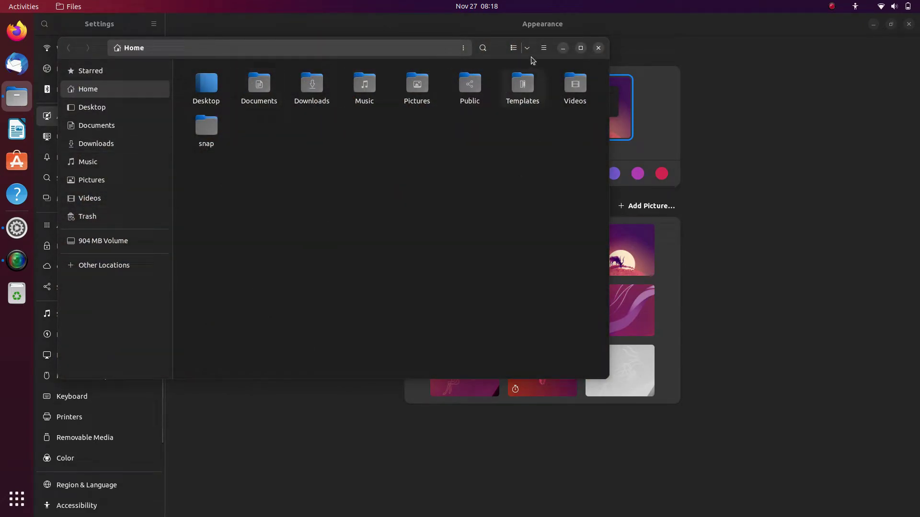
click(597, 47)
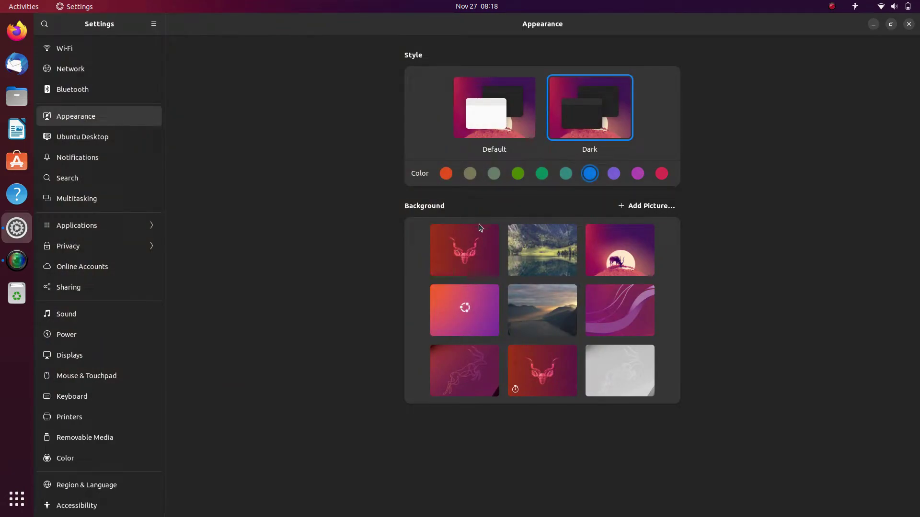
click(522, 246)
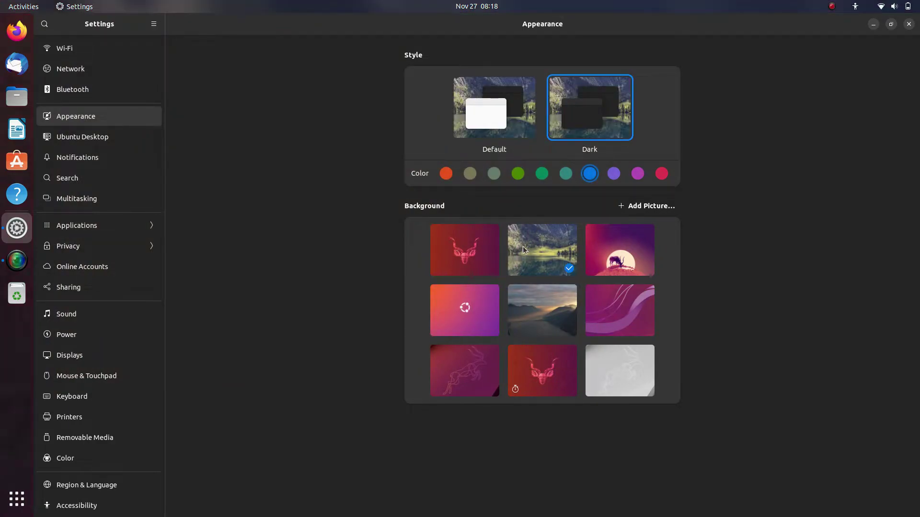
click(627, 264)
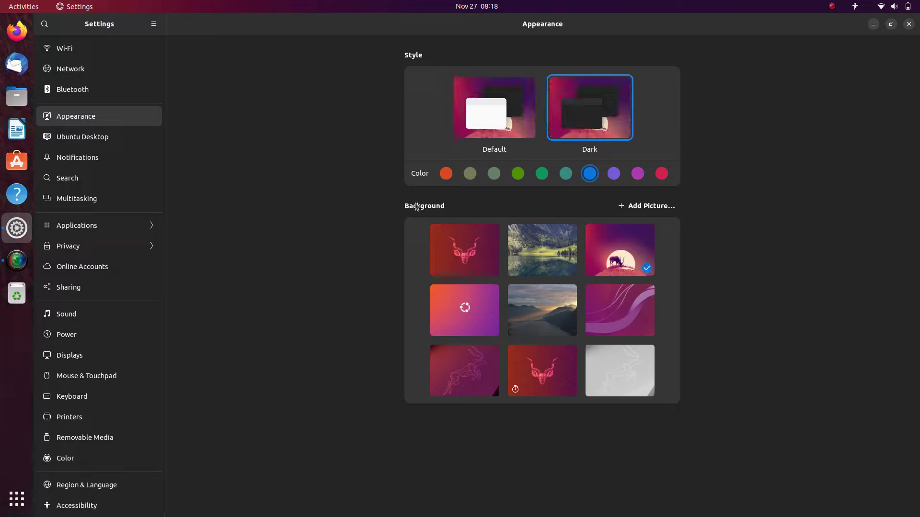
Step: In the Ubuntu Desktop settings, view the position options for new icons and turn off the dock's Panel mode
click(105, 139)
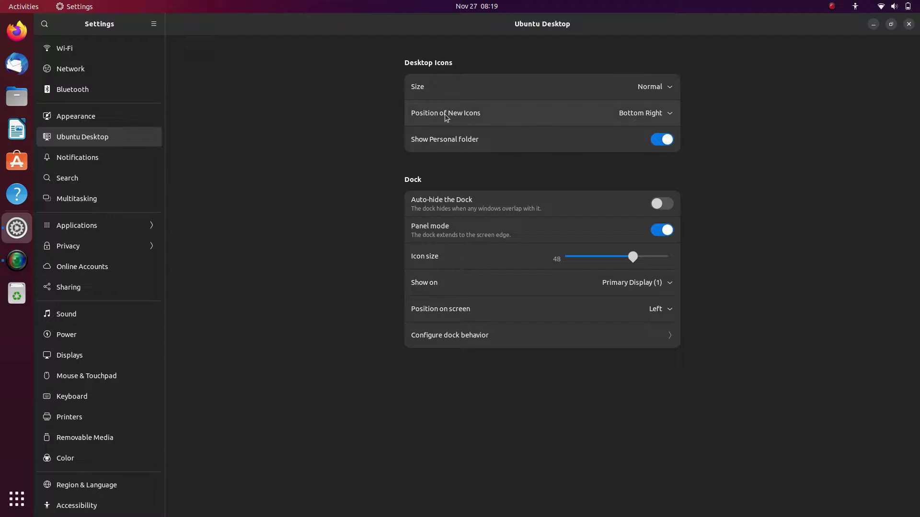
click(648, 118)
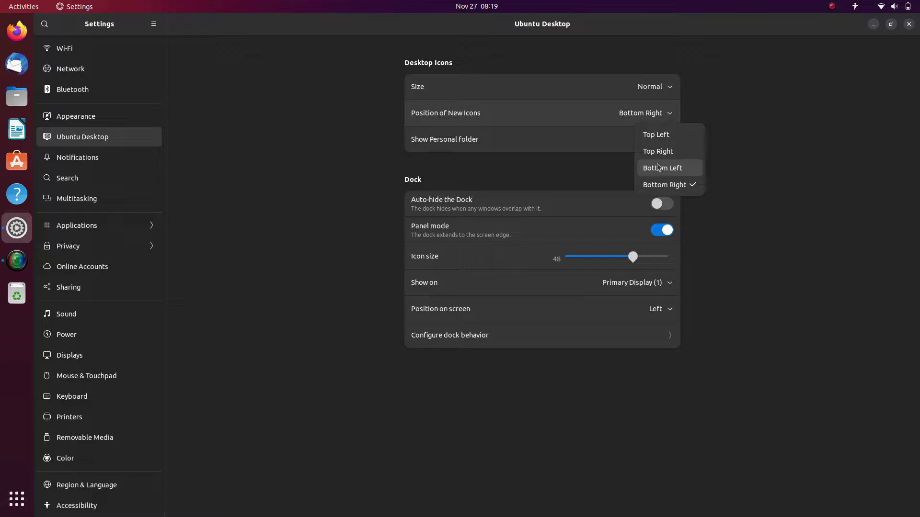
click(558, 164)
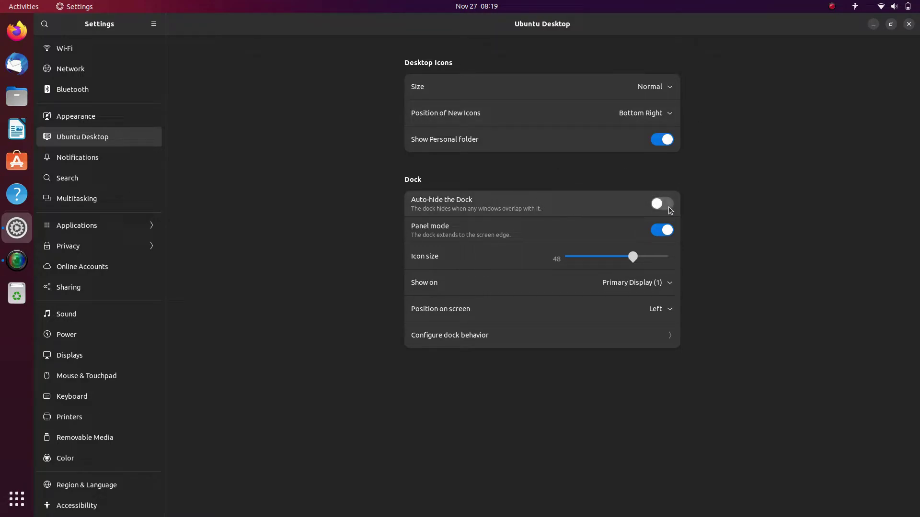
click(656, 233)
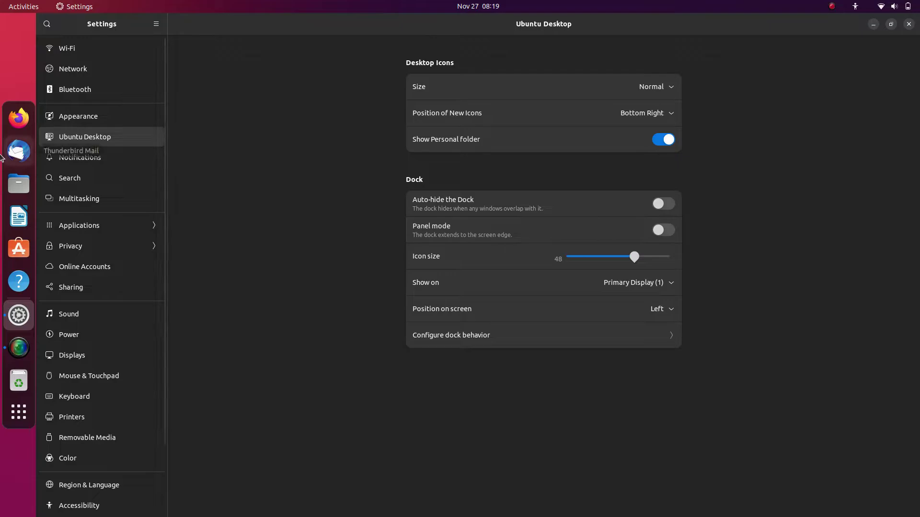
Step: Toggle the applications grid repeatedly from the shortened dock, and restore the Settings window to its smaller size
click(21, 415)
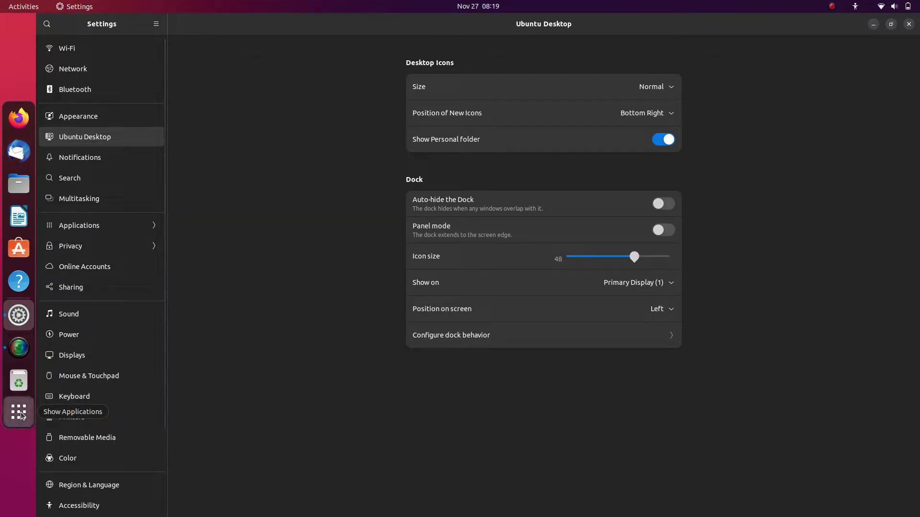
click(20, 415)
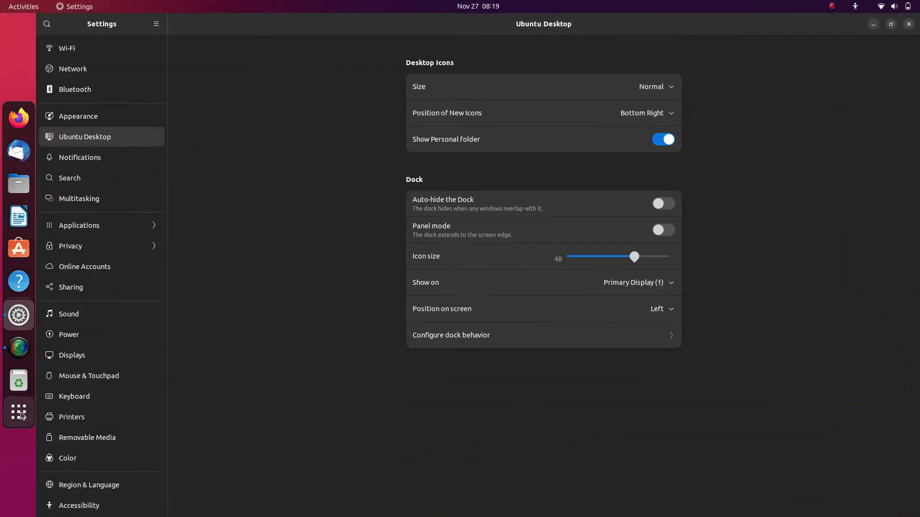
click(20, 415)
click(21, 415)
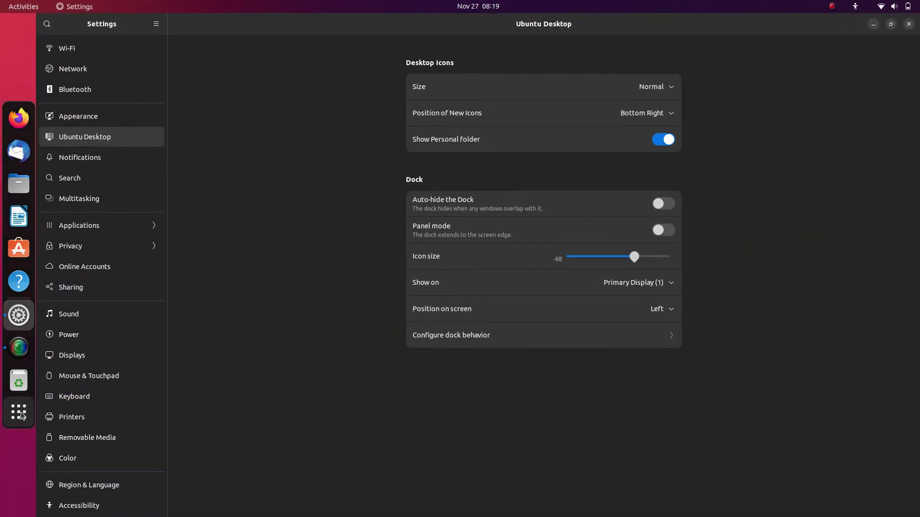
click(891, 24)
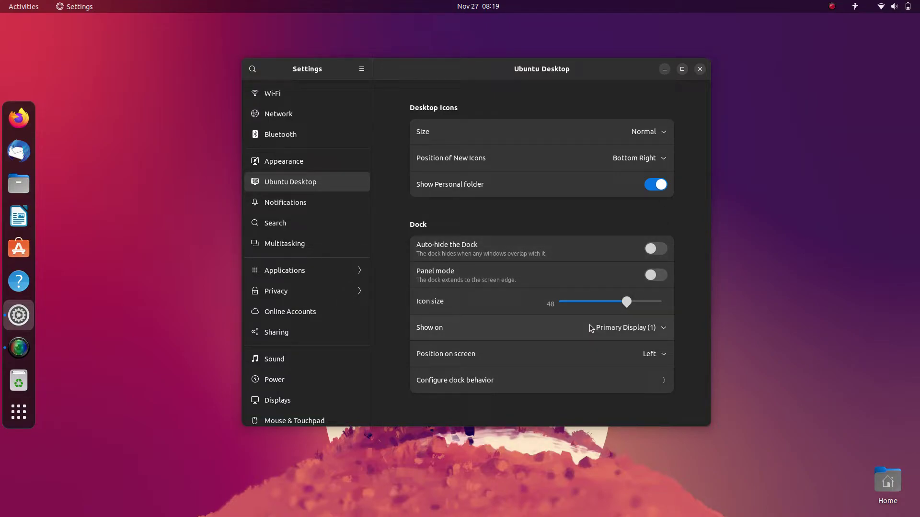
Step: Set the dock's position on screen to Bottom, and open, browse and close the applications grid from it
click(578, 354)
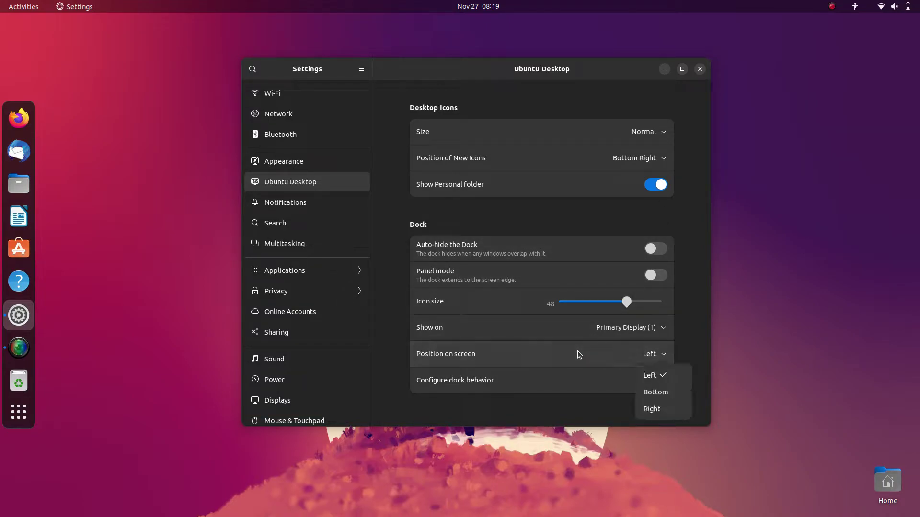
click(655, 393)
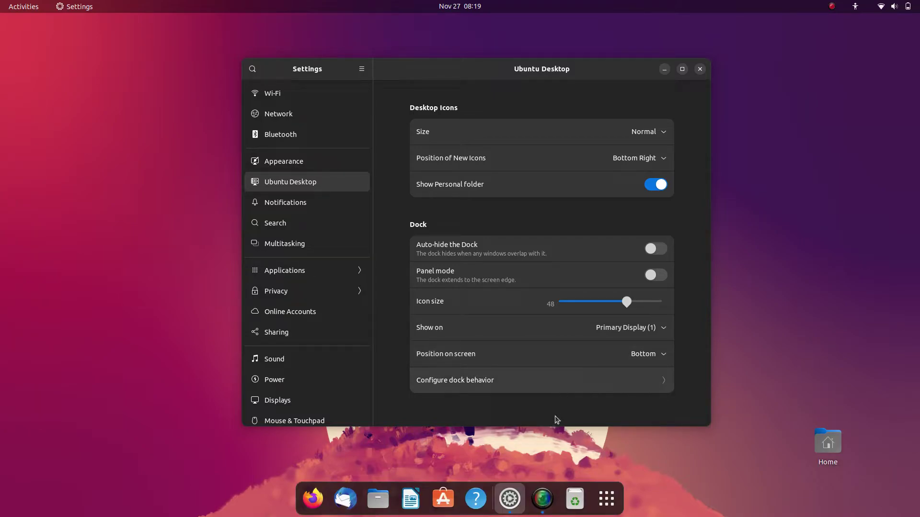
click(607, 498)
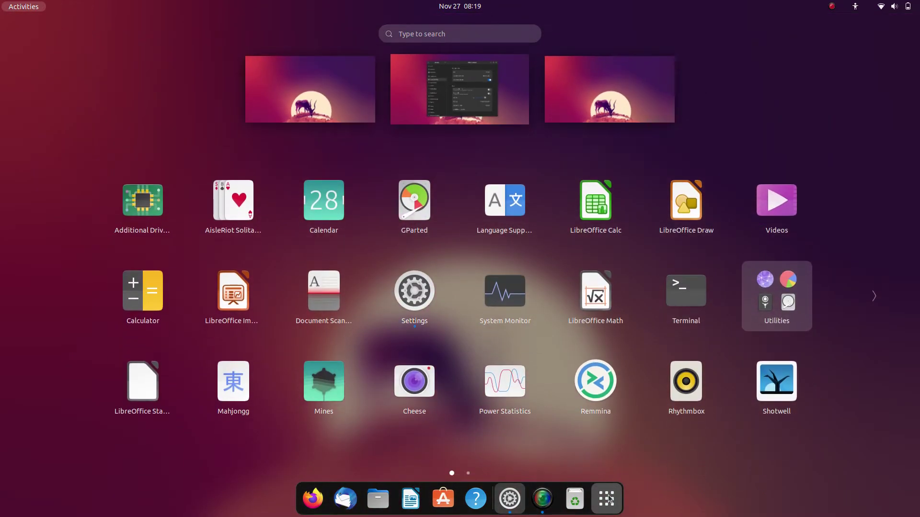
click(607, 498)
click(606, 498)
scroll(720, 306, down, 1)
scroll(720, 306, up, 1)
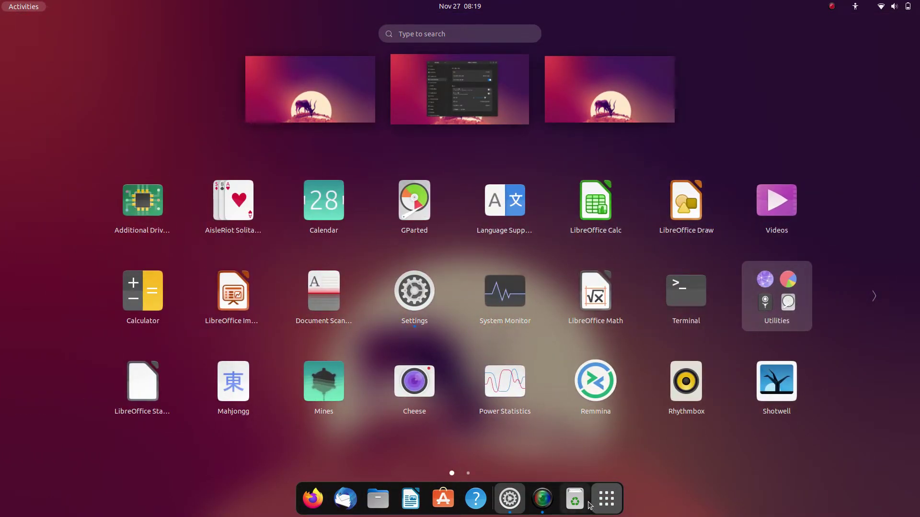
click(607, 498)
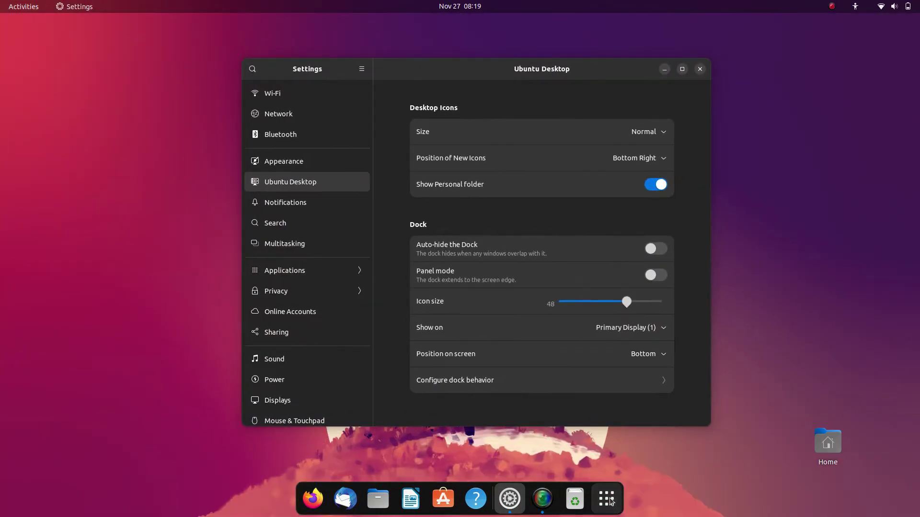
Step: Try the dock's Right position on screen, and set the position back to Left
click(644, 355)
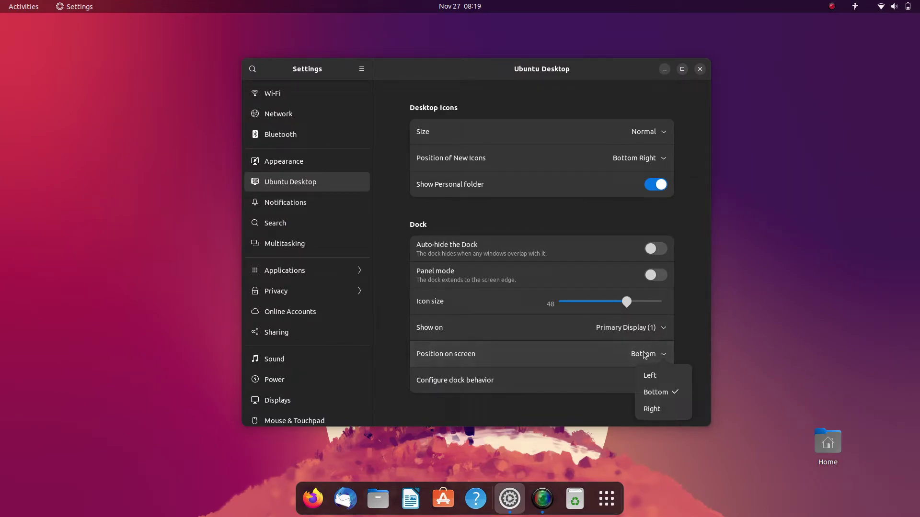
click(651, 409)
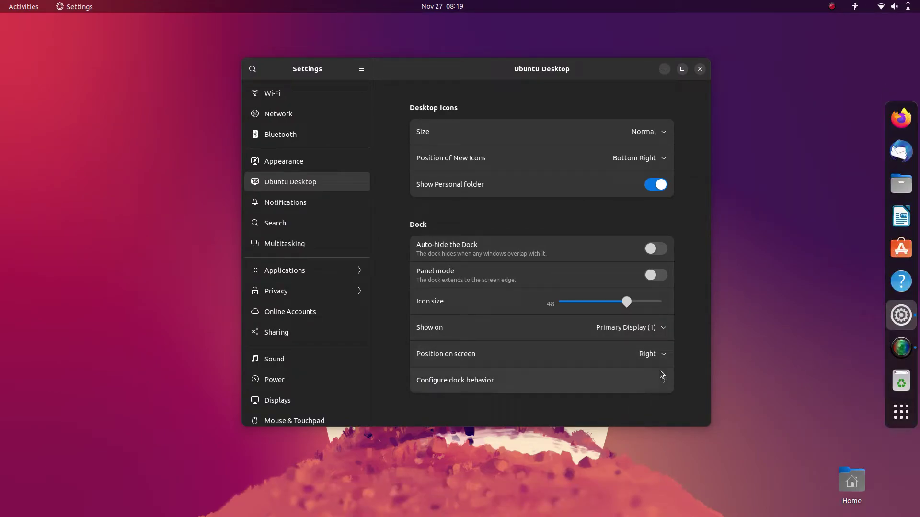
click(658, 357)
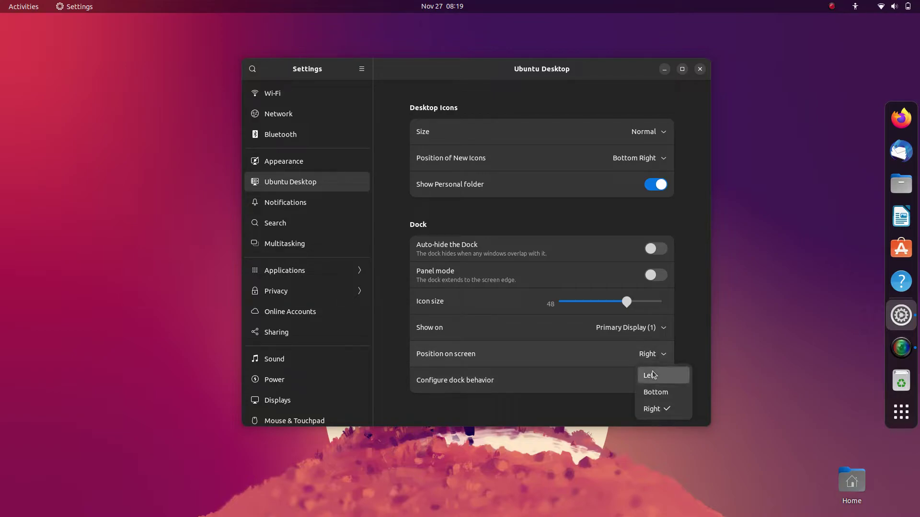
click(654, 374)
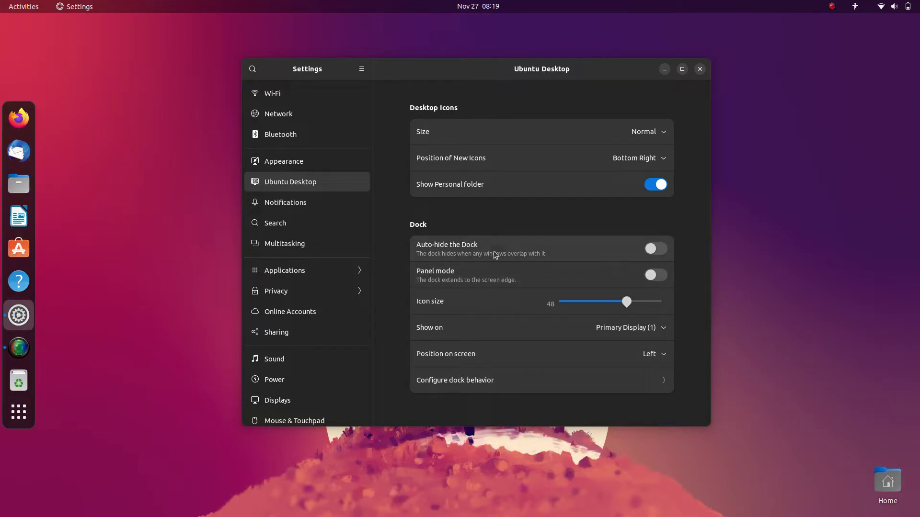
Step: Turn on Auto-hide the Dock and test it by maximizing and restoring the Settings window
click(654, 250)
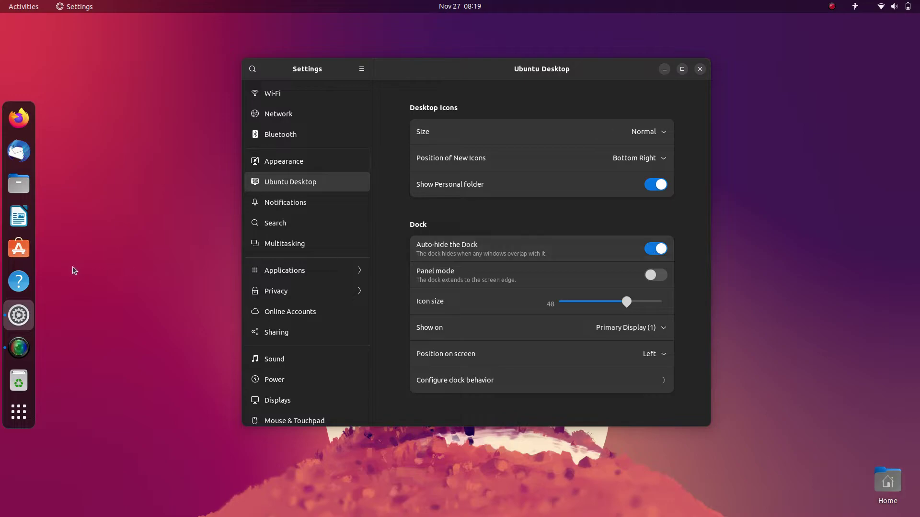
double_click(509, 68)
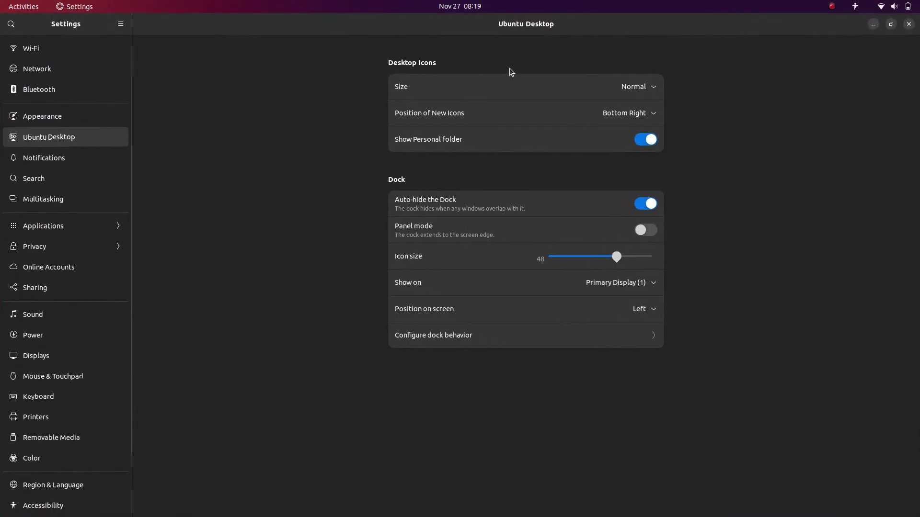
double_click(534, 25)
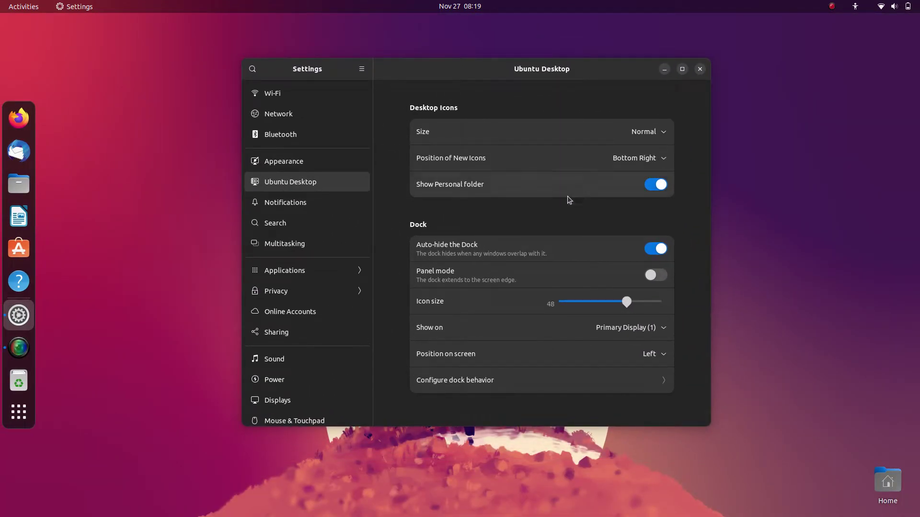
Step: Try the dock's Panel mode and switch it back off, and turn off Show Personal folder for the desktop icons
click(655, 275)
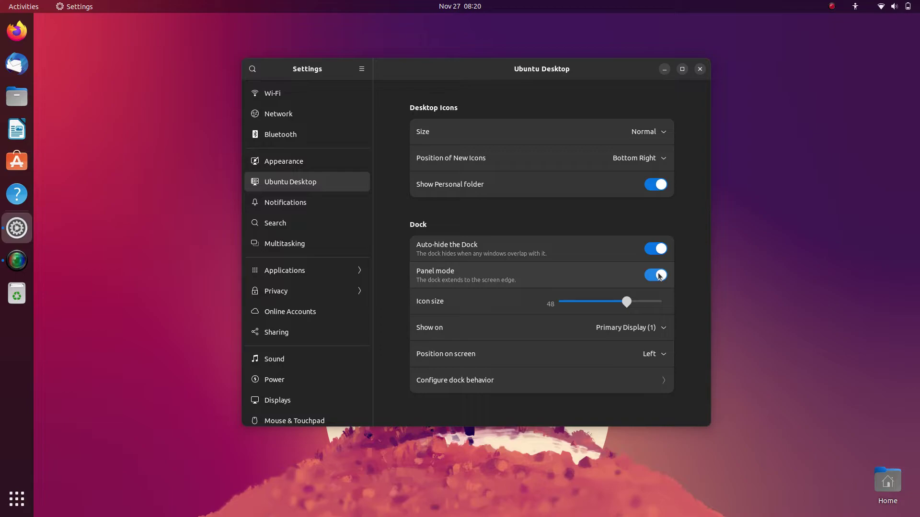
click(655, 275)
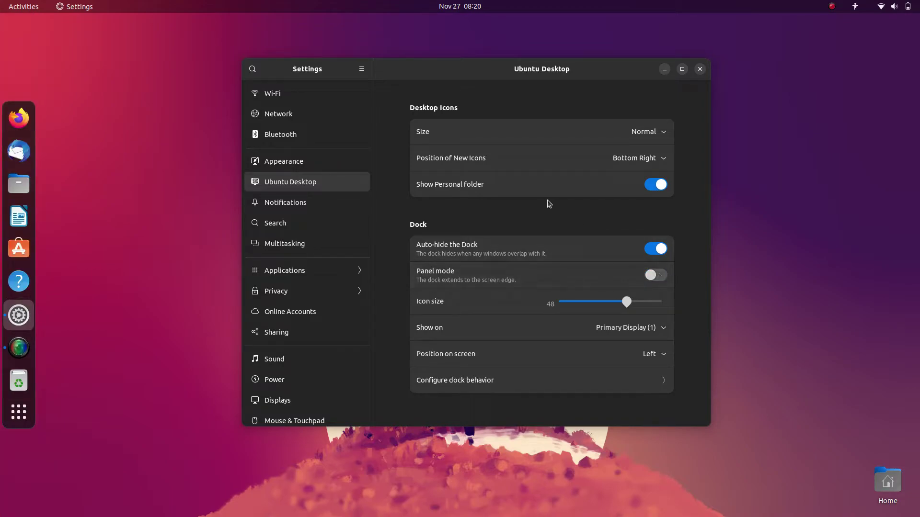
click(655, 185)
click(659, 186)
click(878, 473)
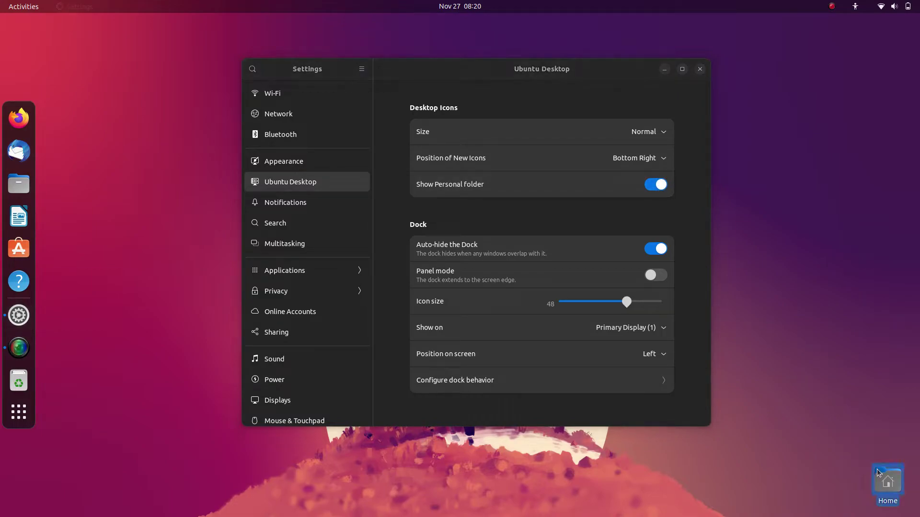
click(660, 188)
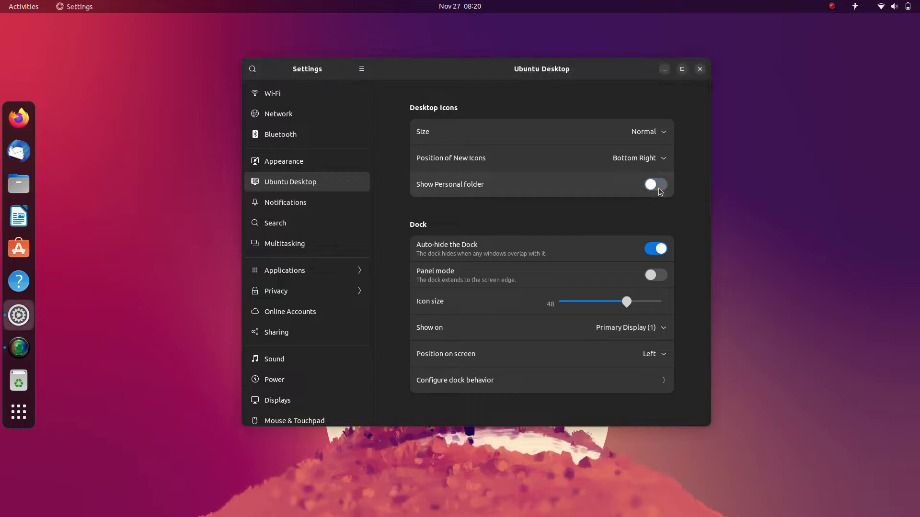
Step: Try Top Left as the position of new desktop icons, and set it back to Bottom Right
click(638, 161)
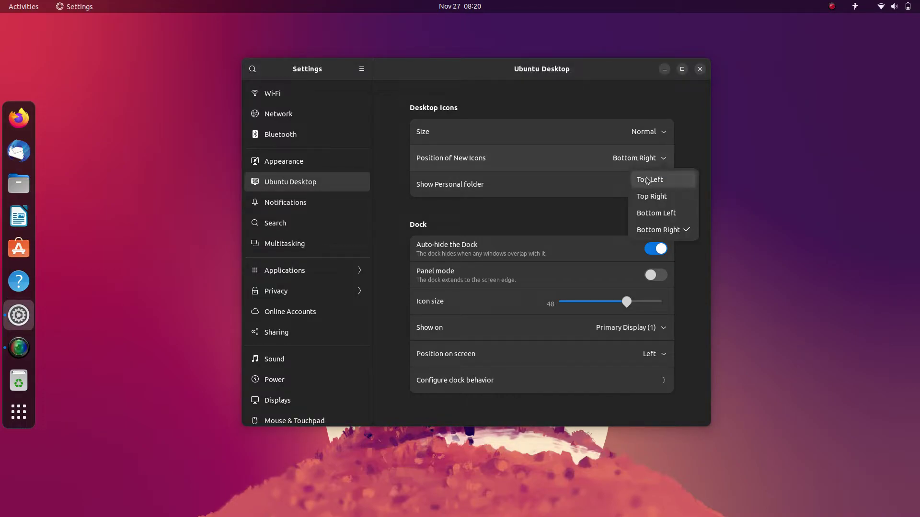
click(646, 180)
click(649, 156)
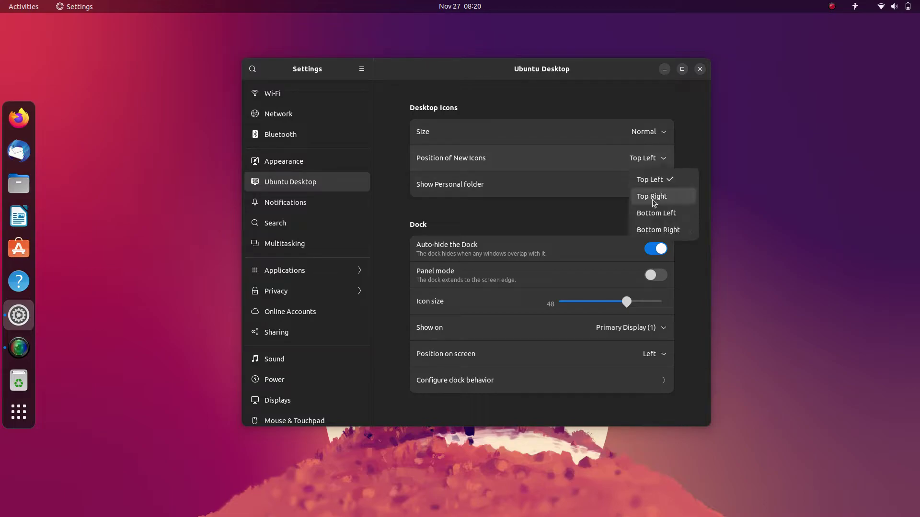
click(658, 229)
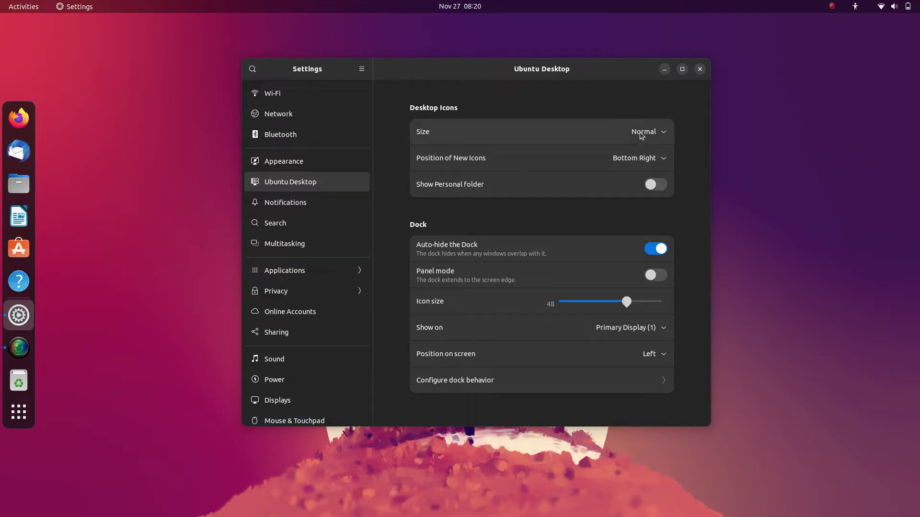
Step: Try the Large desktop icon size, and set the size back to Normal
click(642, 137)
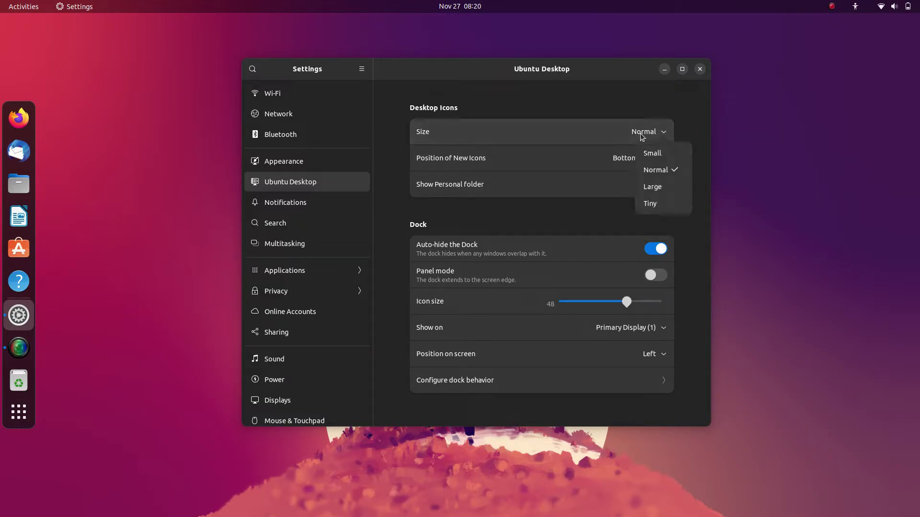
click(652, 186)
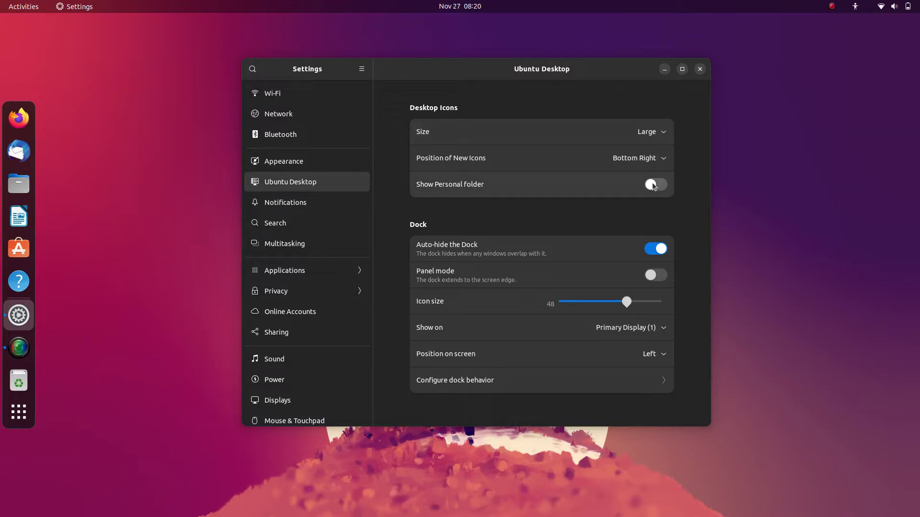
click(653, 136)
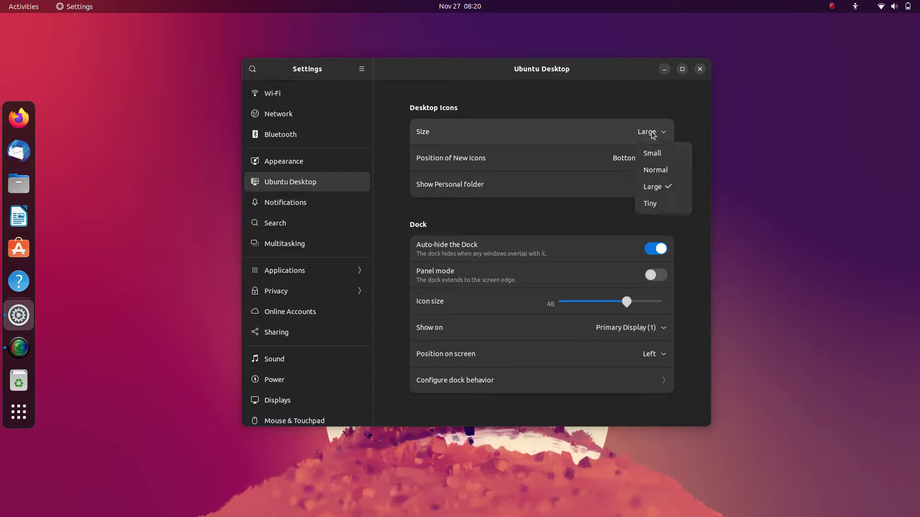
click(654, 170)
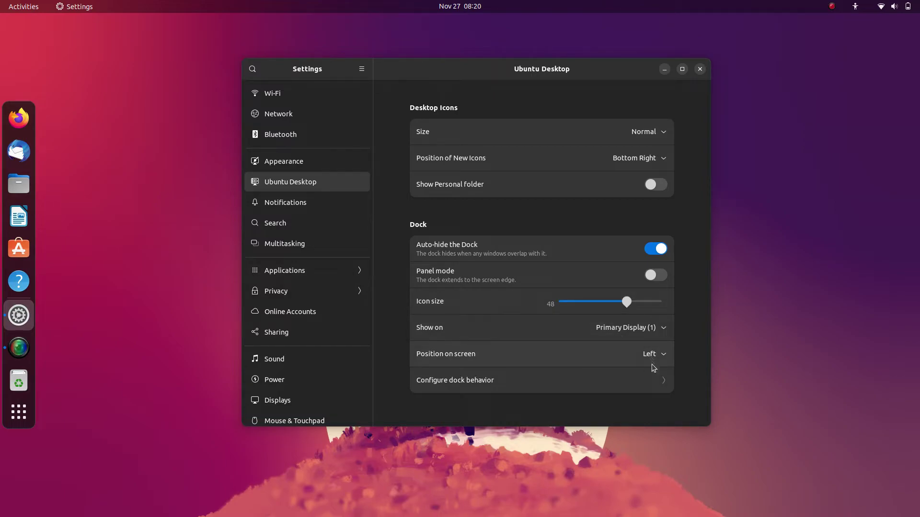
Step: In the dock behavior options, try Show Volumes and Devices on and Show Trash off, restore both settings and close the dialog
click(656, 382)
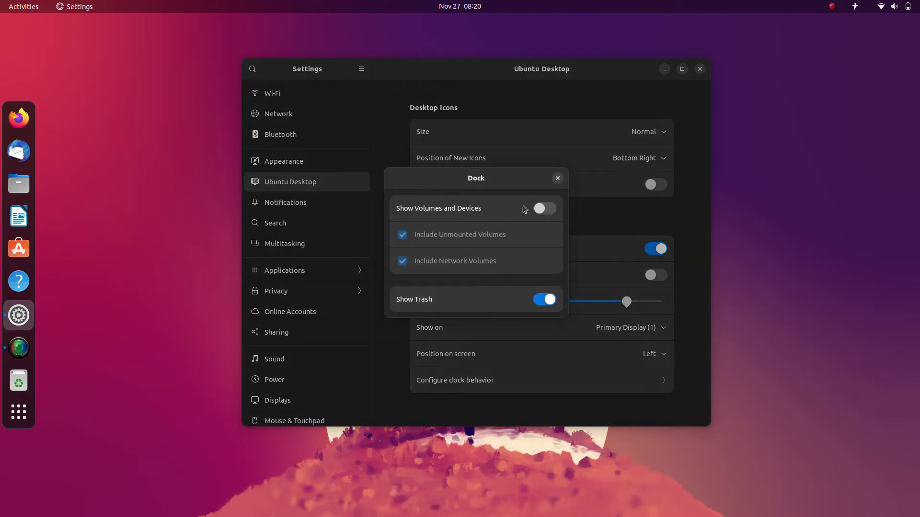
click(550, 209)
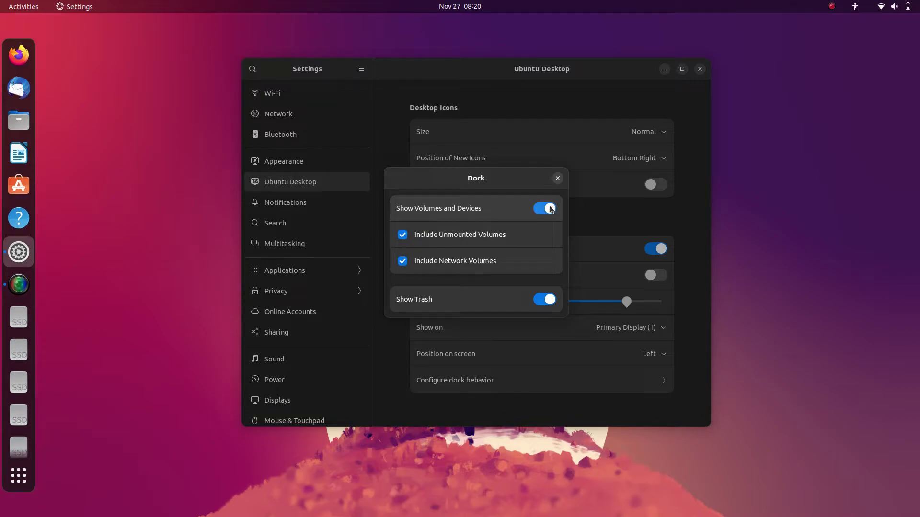
click(550, 209)
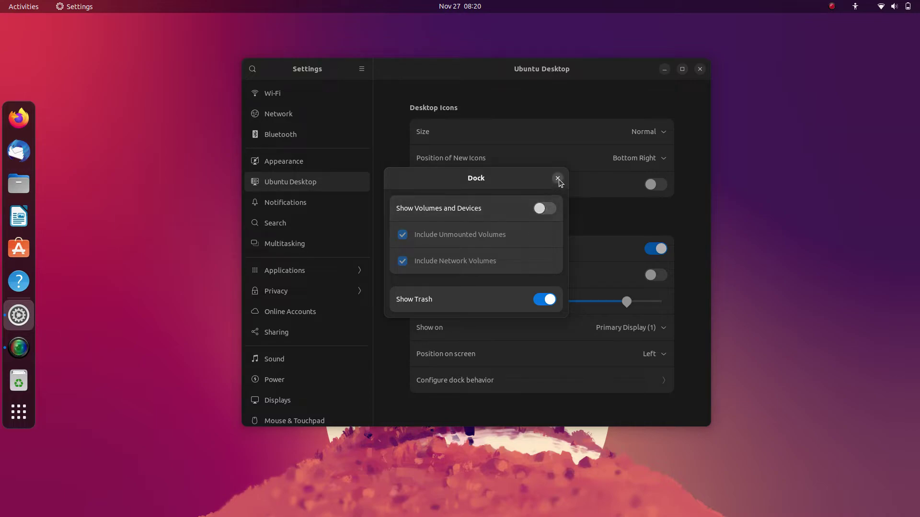
click(543, 302)
click(542, 300)
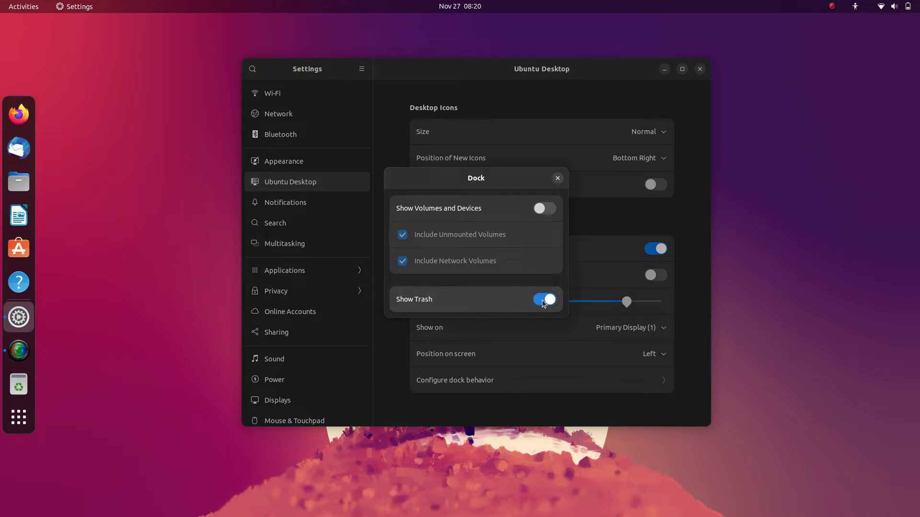
click(557, 180)
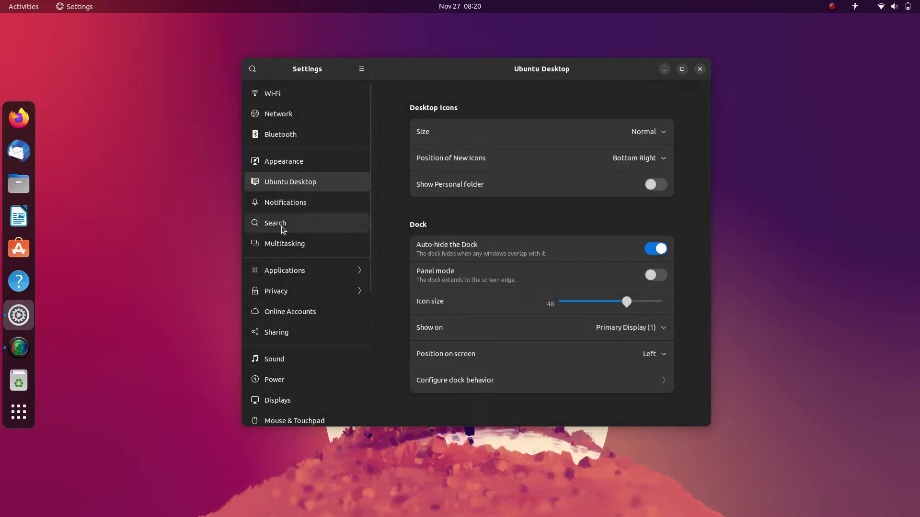
Step: In the maximized Multitasking settings, choose a fixed number of workspaces and set the number to 12
click(284, 252)
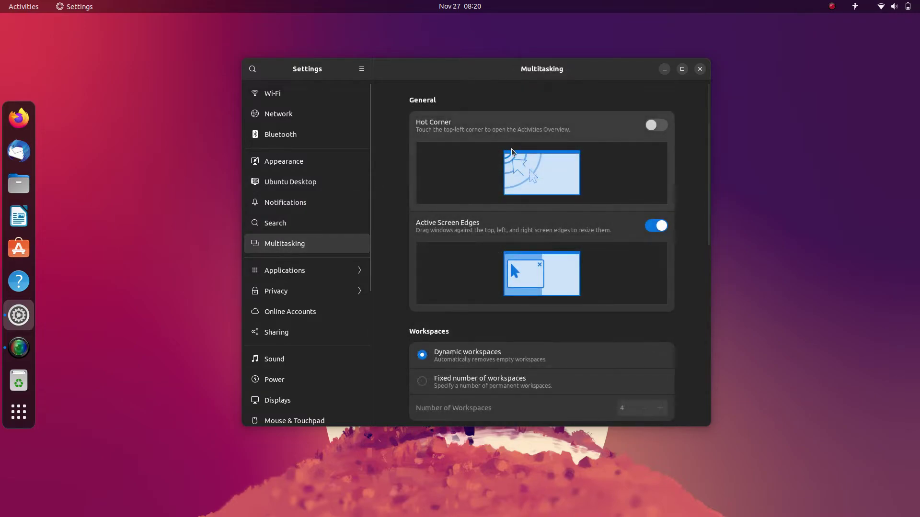
click(682, 69)
scroll(585, 272, down, 5)
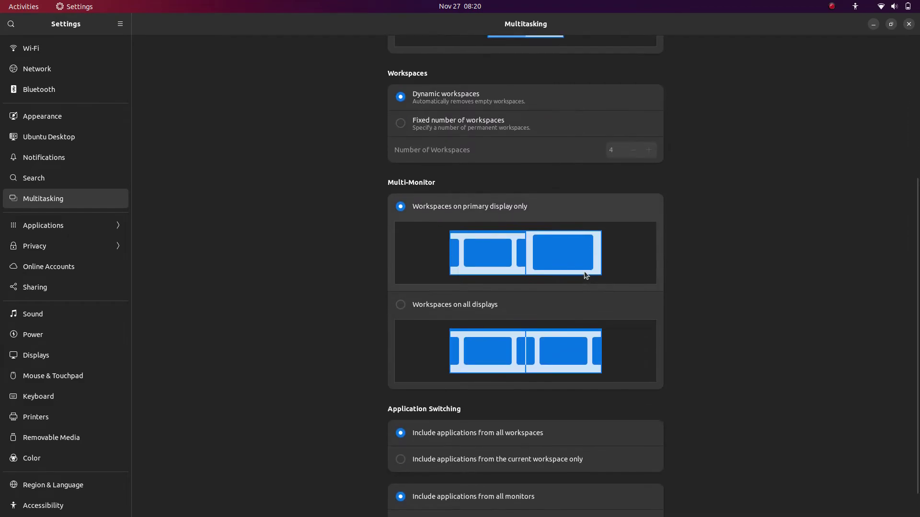
click(449, 130)
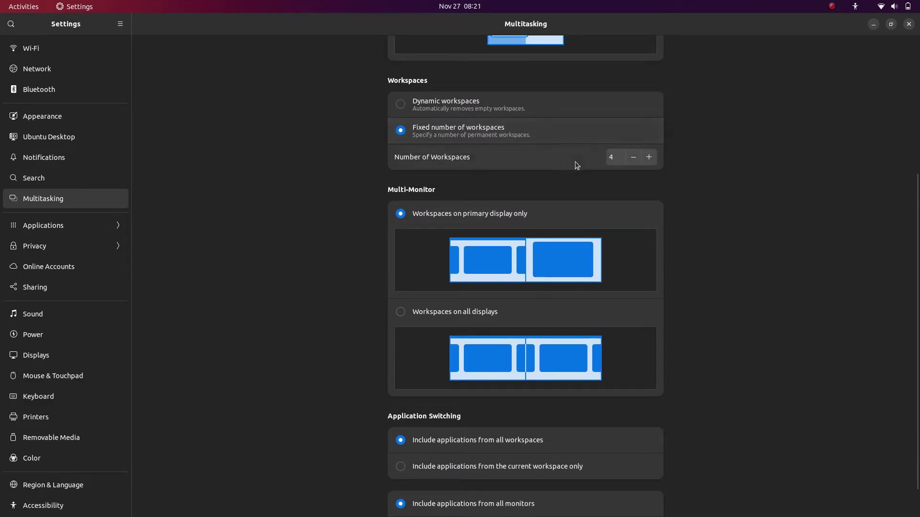
click(649, 158)
click(650, 158)
click(649, 158)
click(649, 157)
click(649, 158)
click(649, 157)
click(649, 157)
click(649, 158)
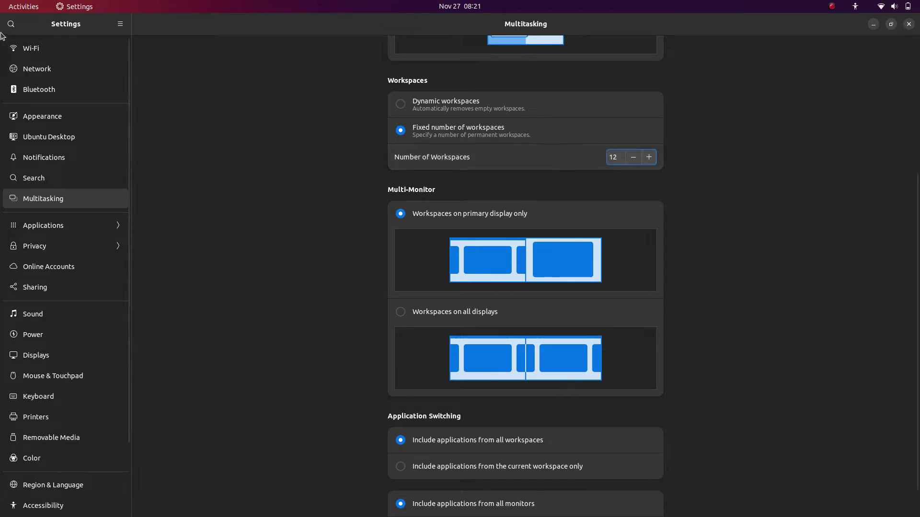
Step: Open the Activities overview and browse back and forth through the workspaces, ending on the empty third one
click(14, 6)
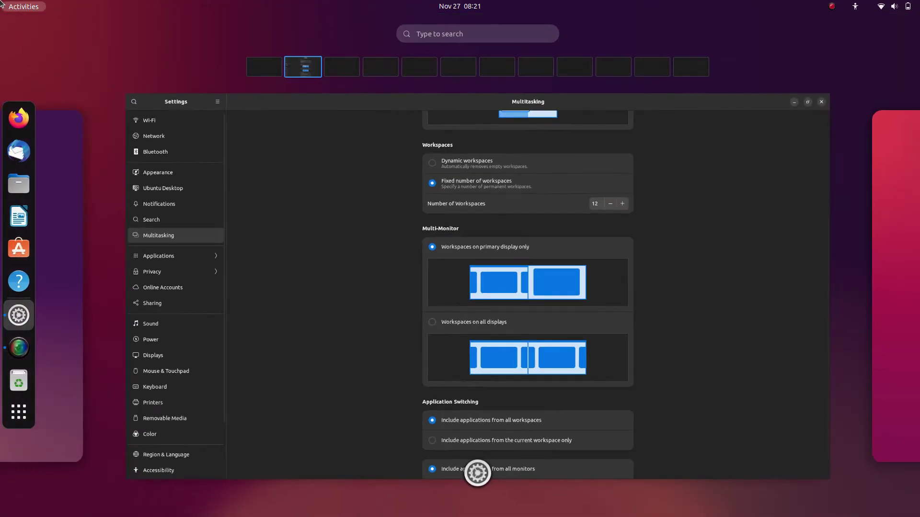
scroll(271, 178, down, 1)
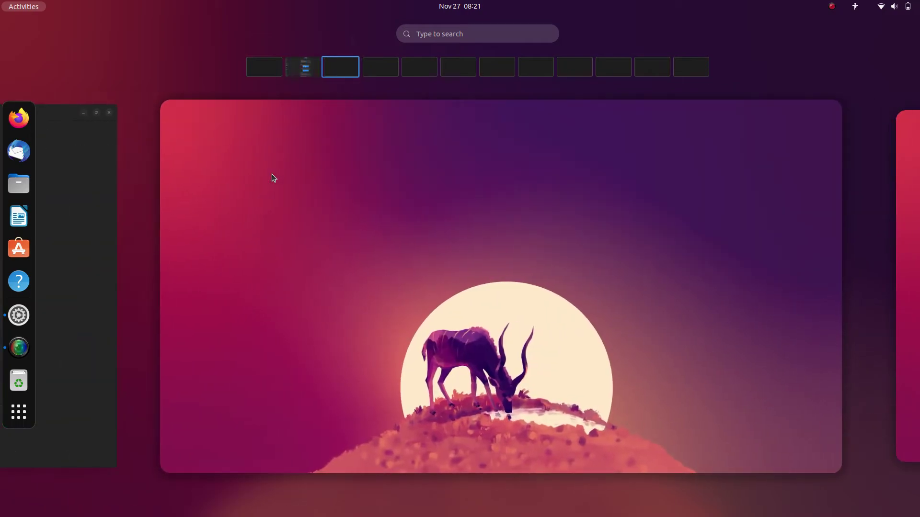
scroll(271, 178, up, 1)
scroll(272, 178, down, 1)
scroll(272, 175, down, 1)
scroll(272, 175, down, 1)
scroll(272, 178, up, 2)
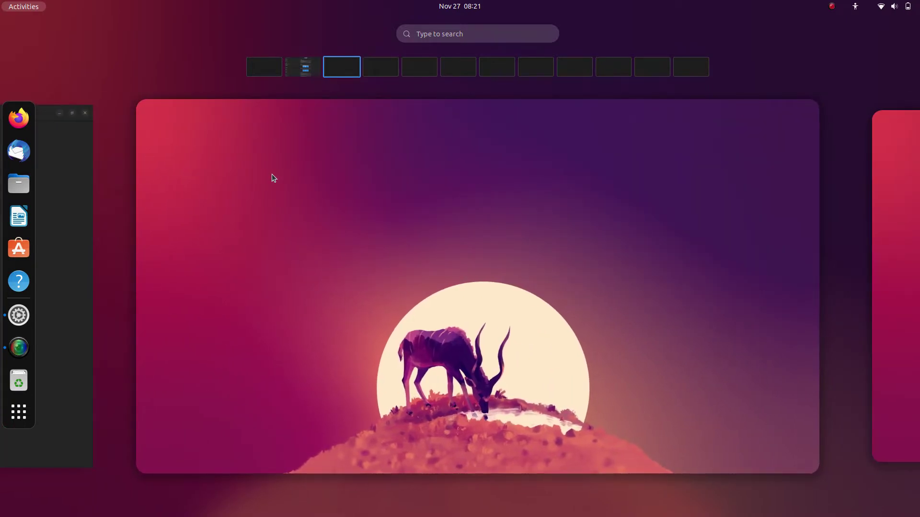
Step: Launch Firefox on the empty workspace, open the GNOME Shell Extensions website and show the quick settings
click(20, 117)
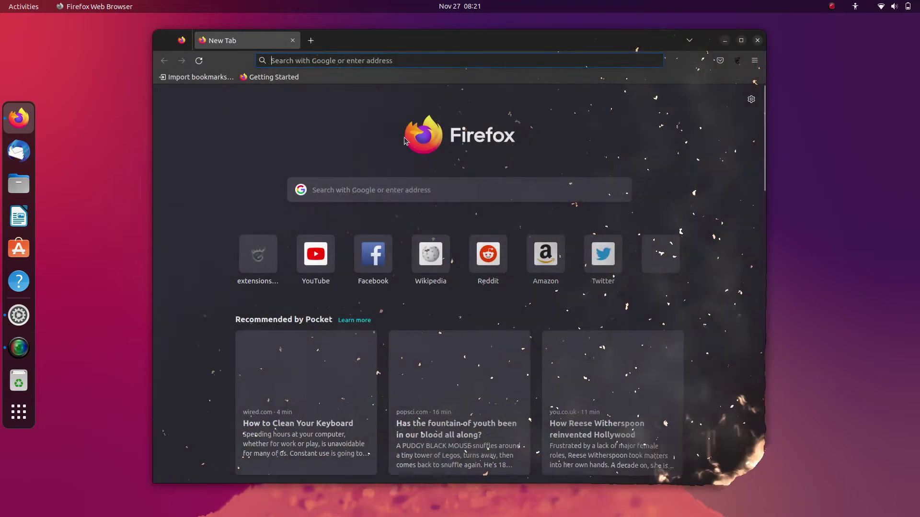
click(739, 60)
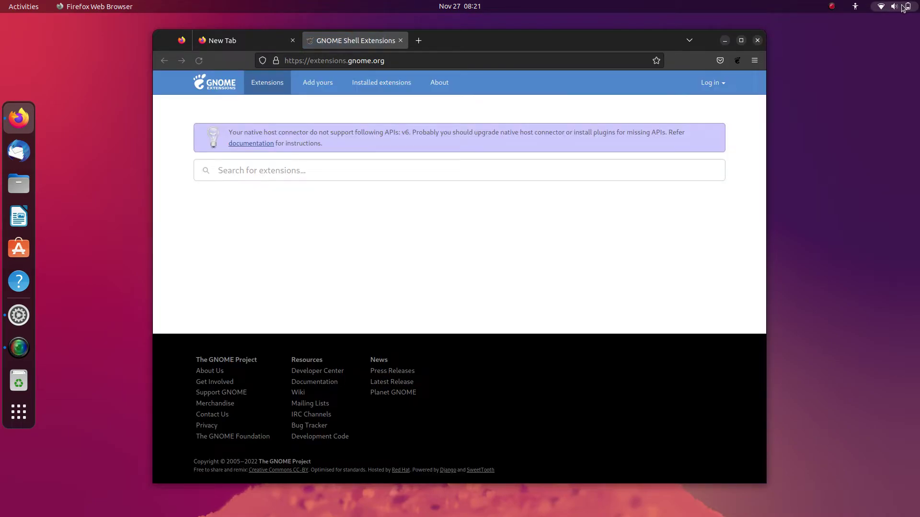
click(902, 8)
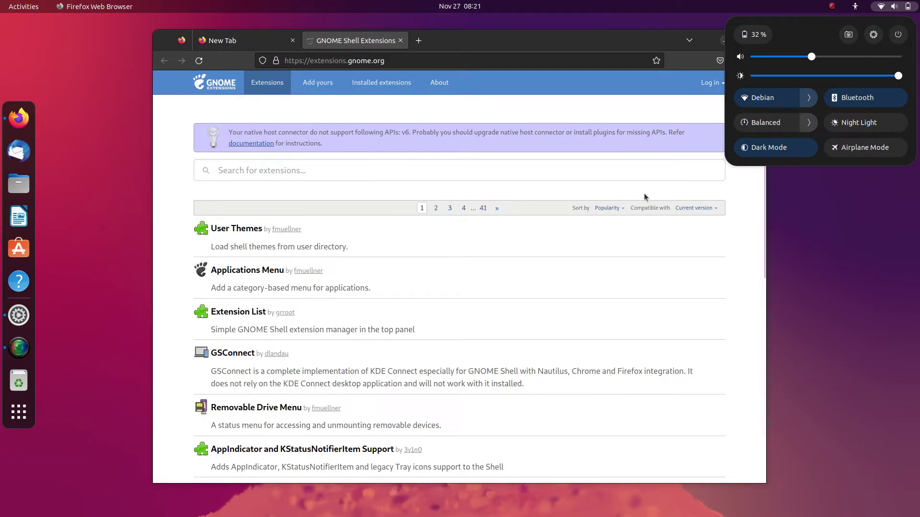
Step: Search the GNOME extensions for "cube" and open the Desktop Cube extension's page
click(392, 173)
click(392, 173)
text(cube)
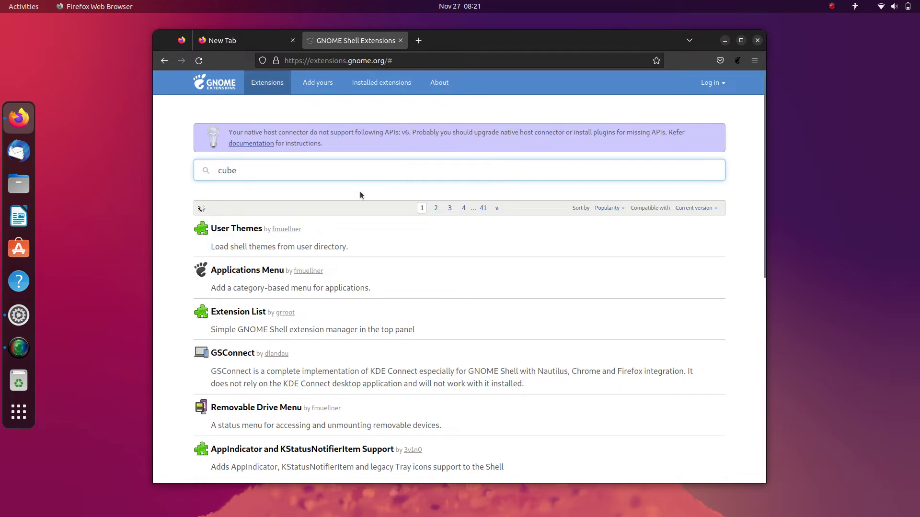
click(231, 234)
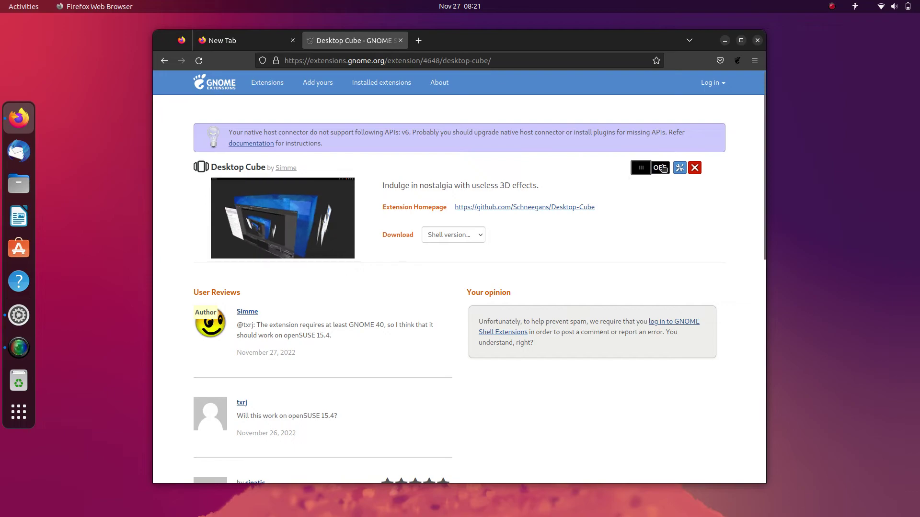
Step: Turn on the Desktop Cube extension, try rotating the workspaces in the Activities overview, and turn the extension off again
click(658, 168)
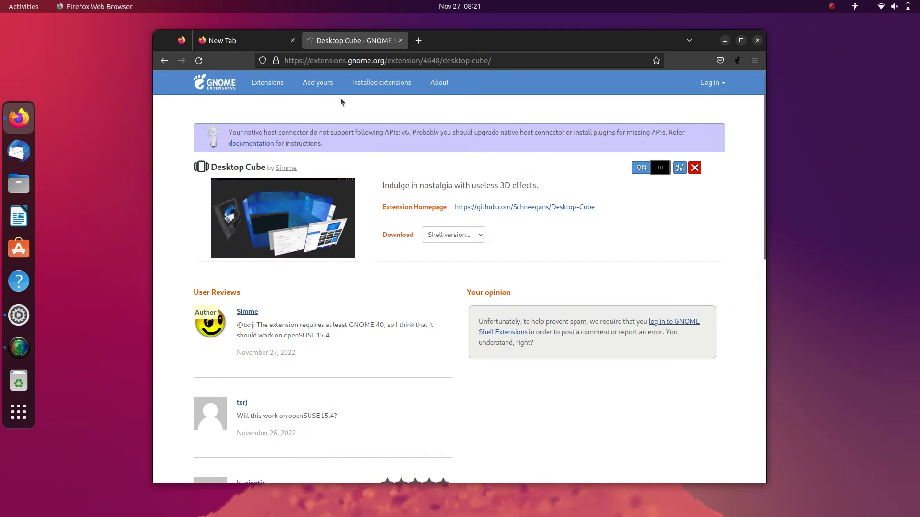
click(24, 8)
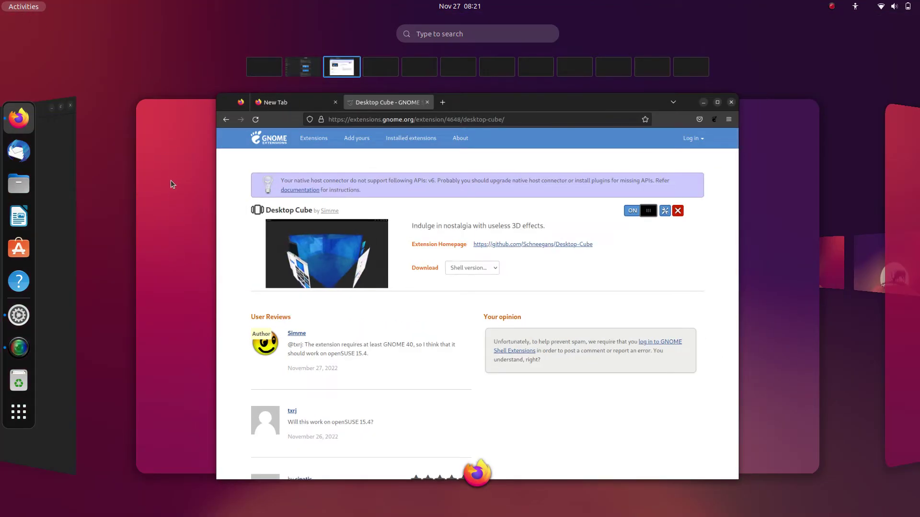
drag(170, 189, 254, 238)
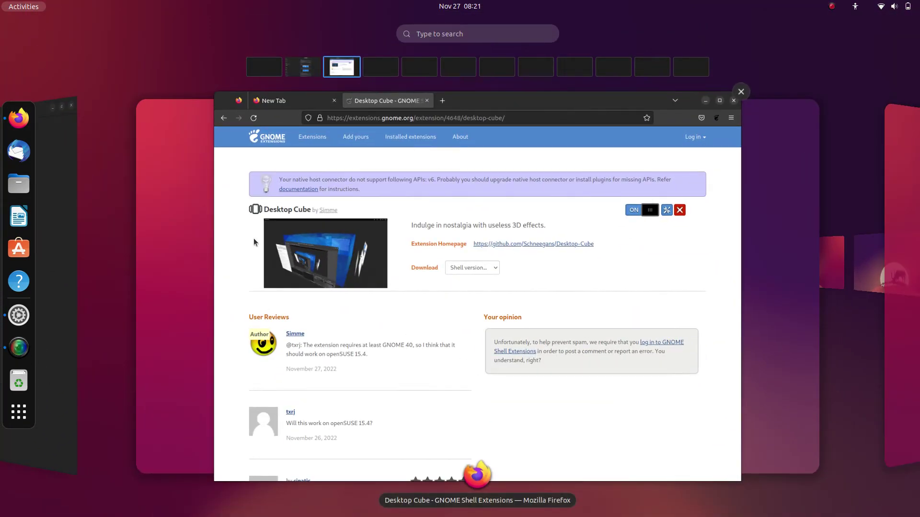
click(513, 289)
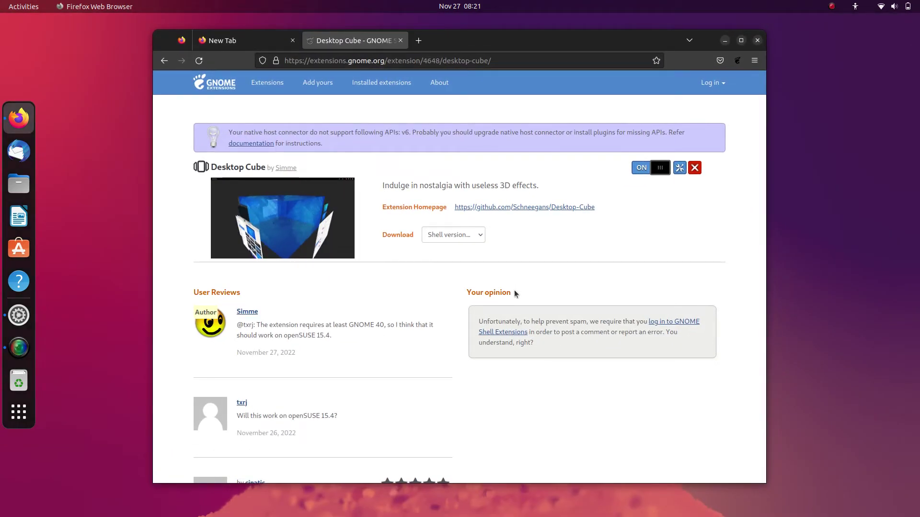
click(649, 171)
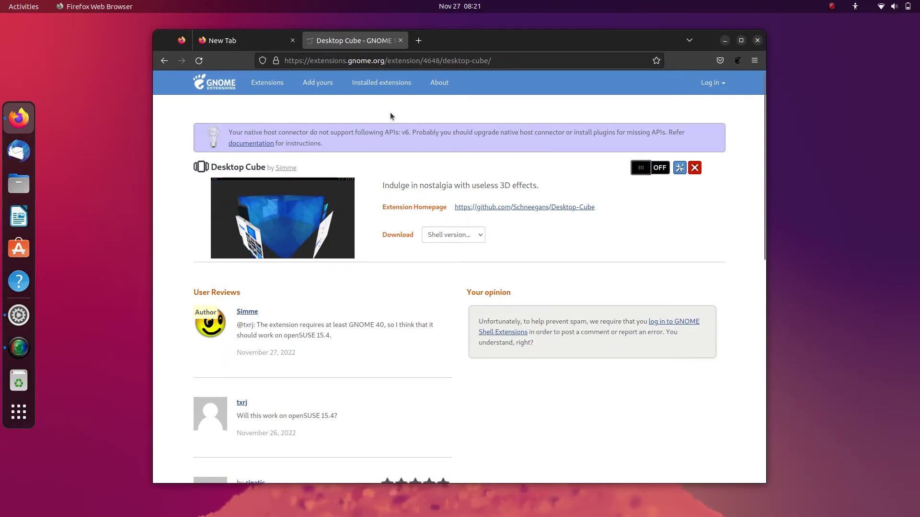
Step: Close Firefox and switch back to the Multitasking page in Settings
click(757, 40)
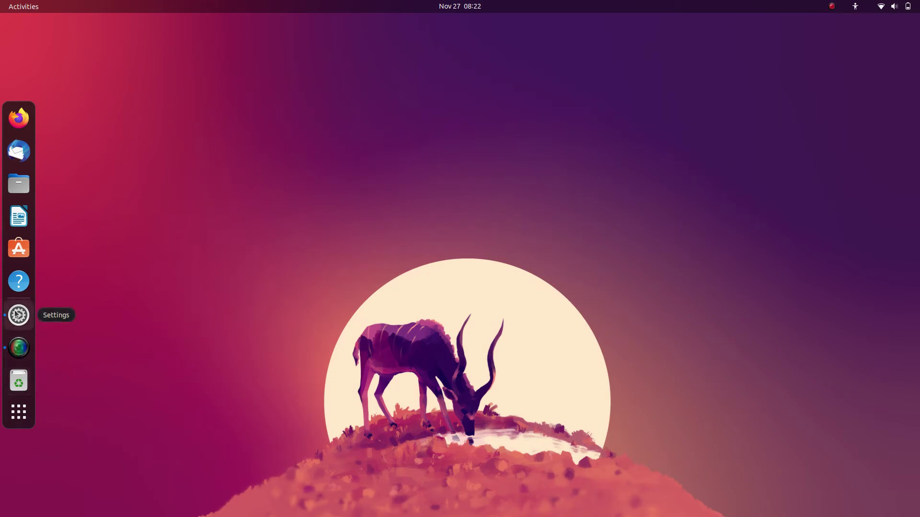
click(18, 314)
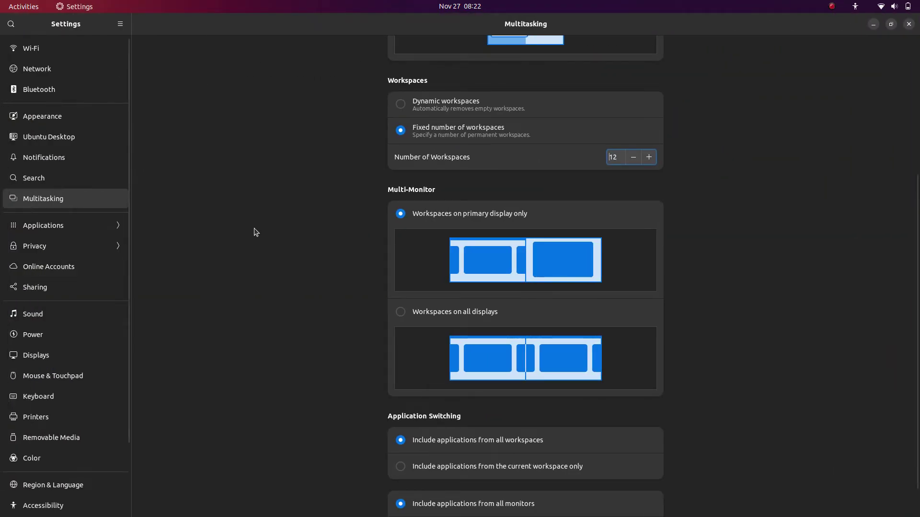
Step: Switch the workspaces from a fixed number to dynamic and look over the other Multitasking options
click(437, 102)
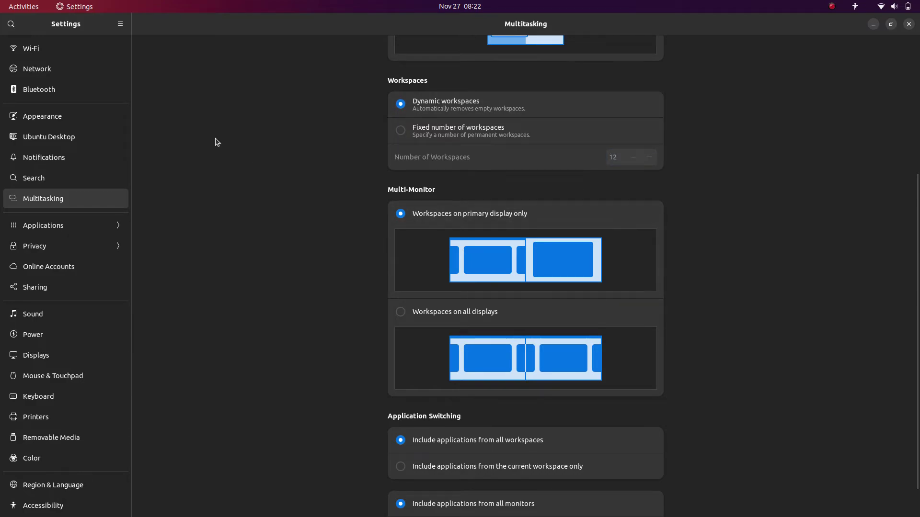
scroll(200, 201, down, 1)
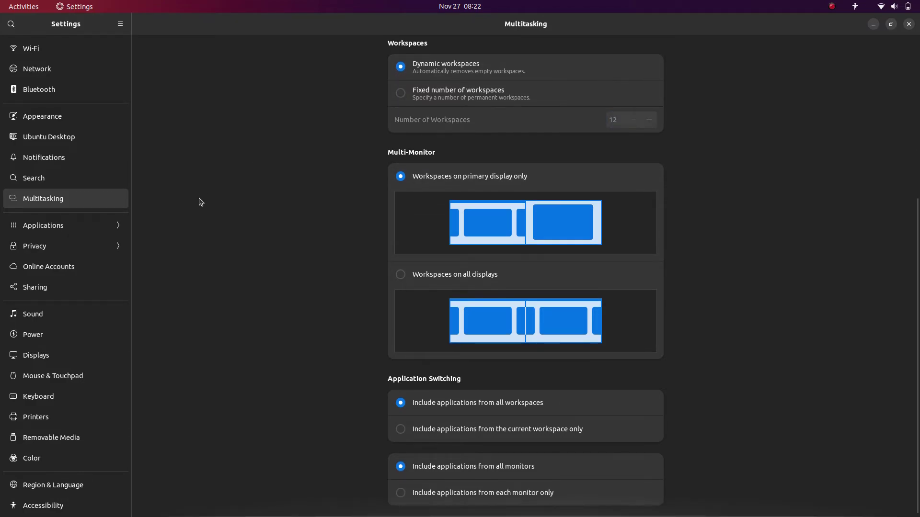
scroll(281, 340, up, 6)
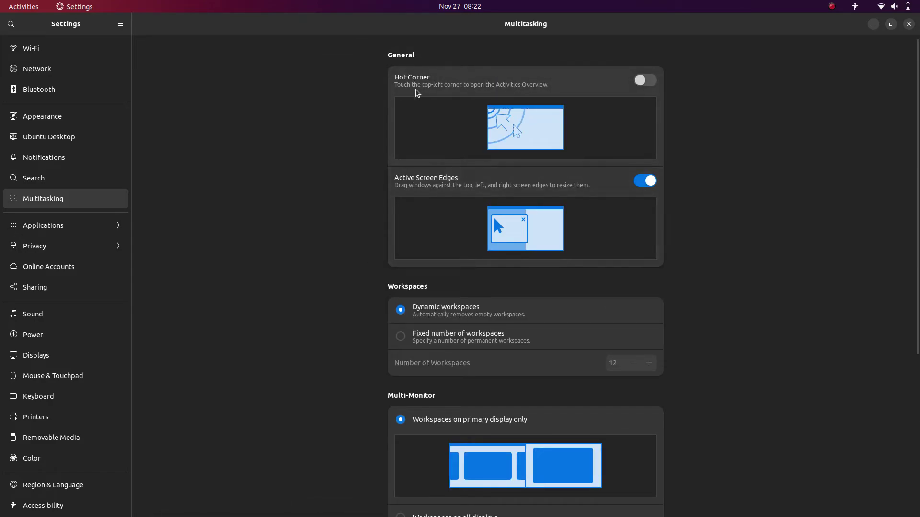
Step: Enable the Hot Corner, try it by opening and leaving the Activities overview, and keep it turned on
click(647, 81)
mouse_move(1, 2)
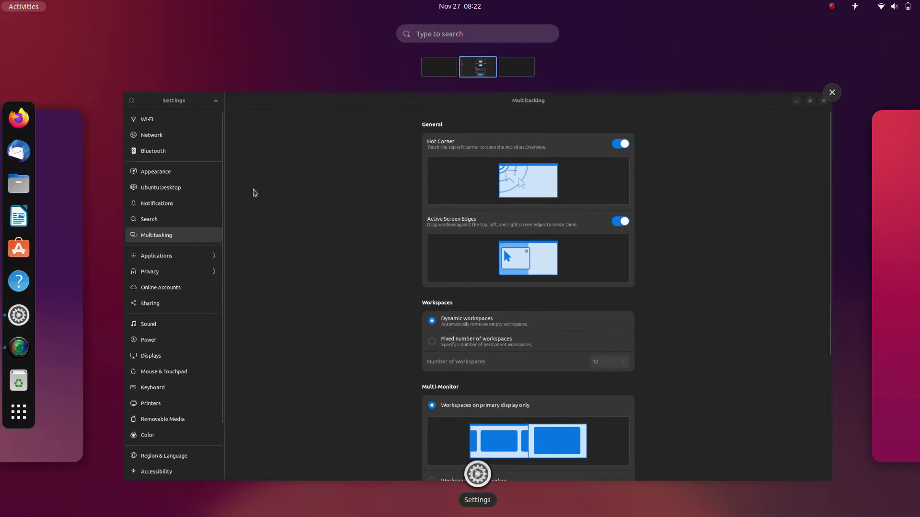
click(255, 190)
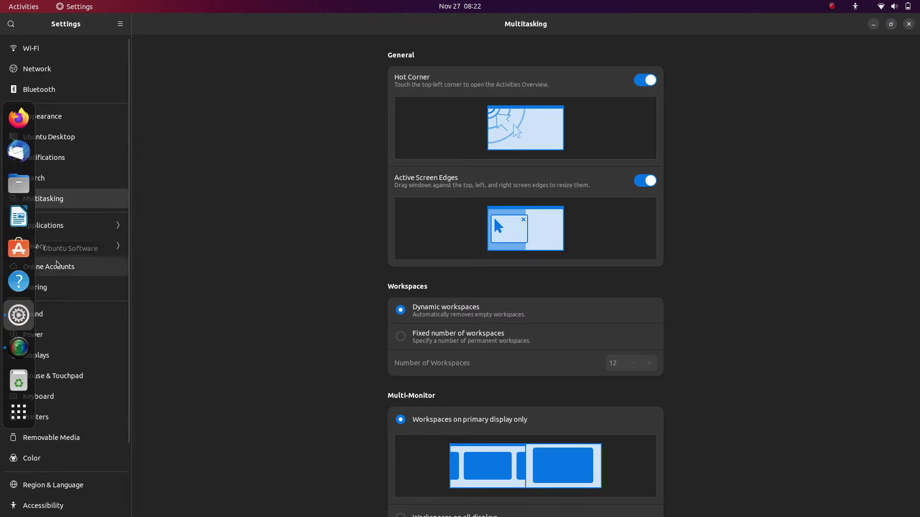
click(649, 81)
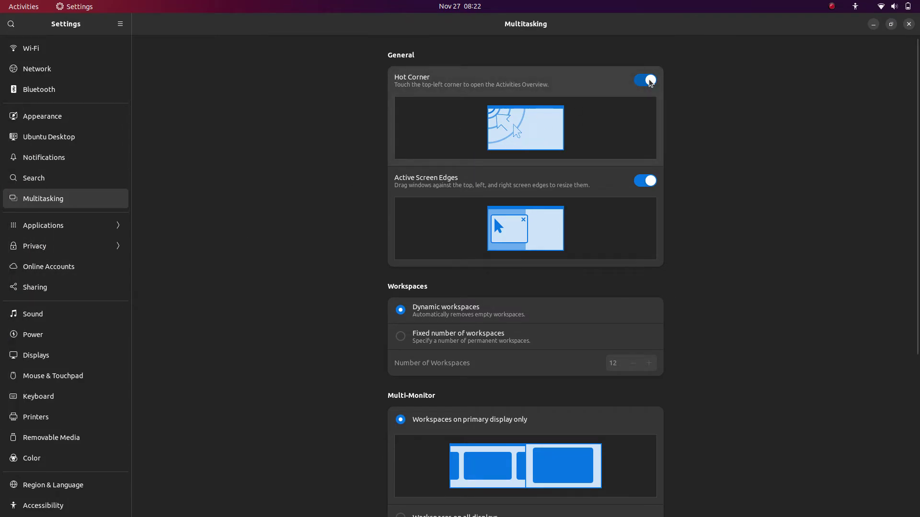
click(650, 82)
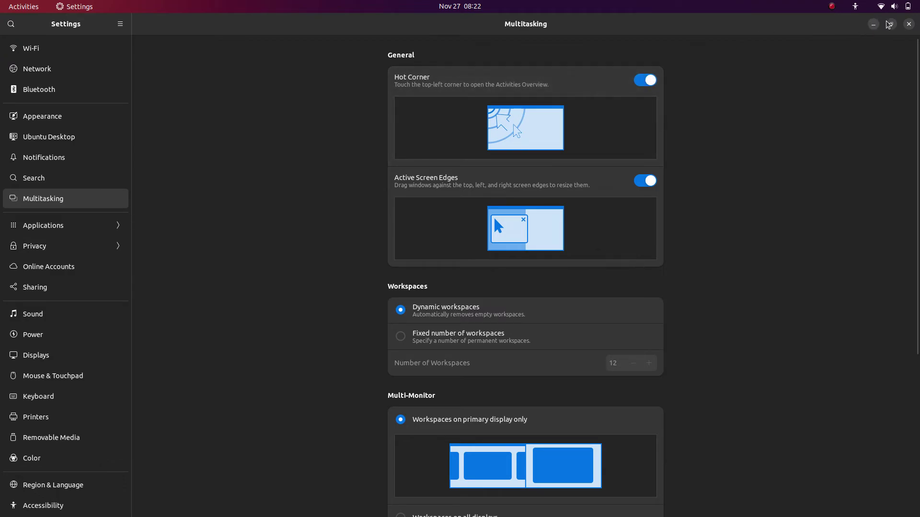
Step: Restore the maximized Settings window to a smaller size and look through the application list on the Notifications page
key(super)
mouse_move(622, 73)
mouse_down()
mouse_move(661, 75)
mouse_move(676, 117)
mouse_move(619, 82)
mouse_up()
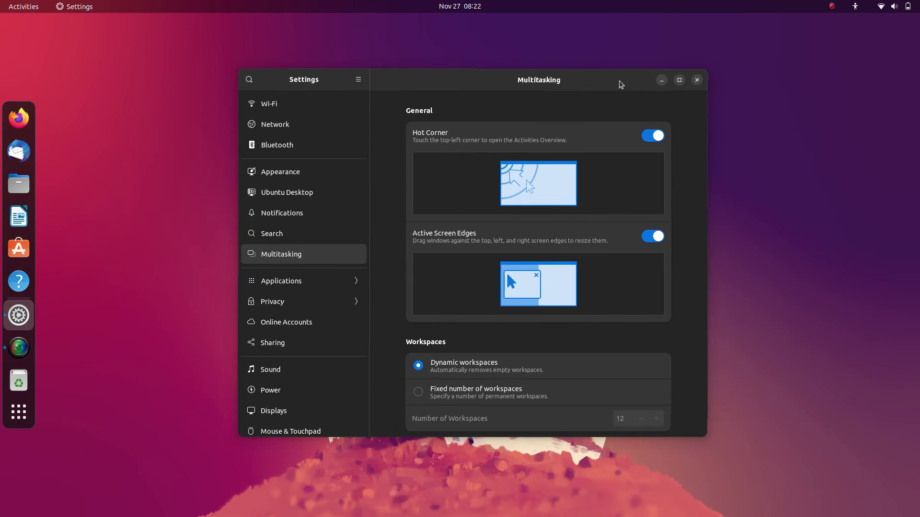
click(305, 217)
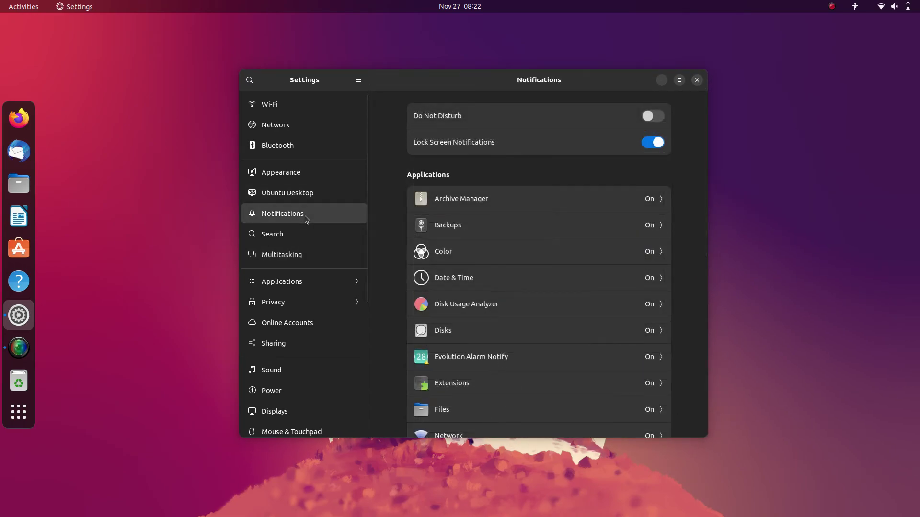
scroll(464, 279, down, 5)
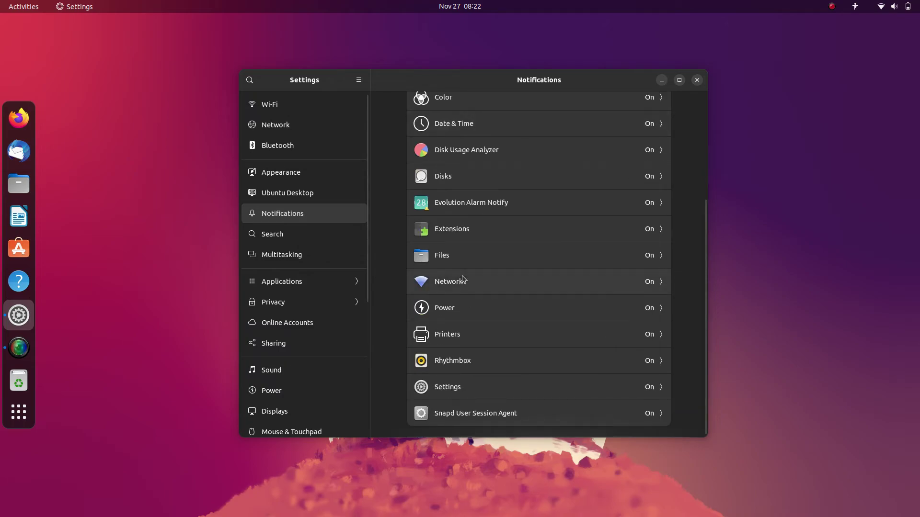
Step: Examine the File History & Trash and Location Services pages under Privacy and return to the main settings list
click(298, 312)
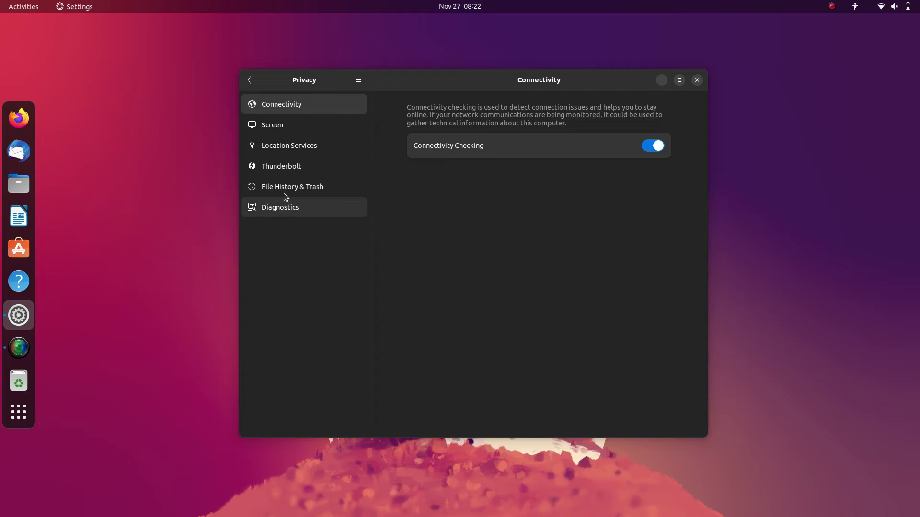
click(286, 191)
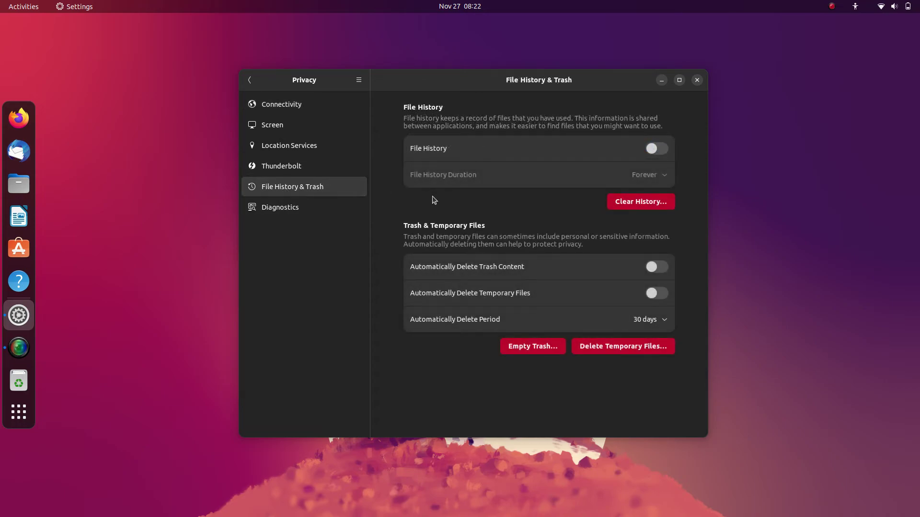
click(308, 151)
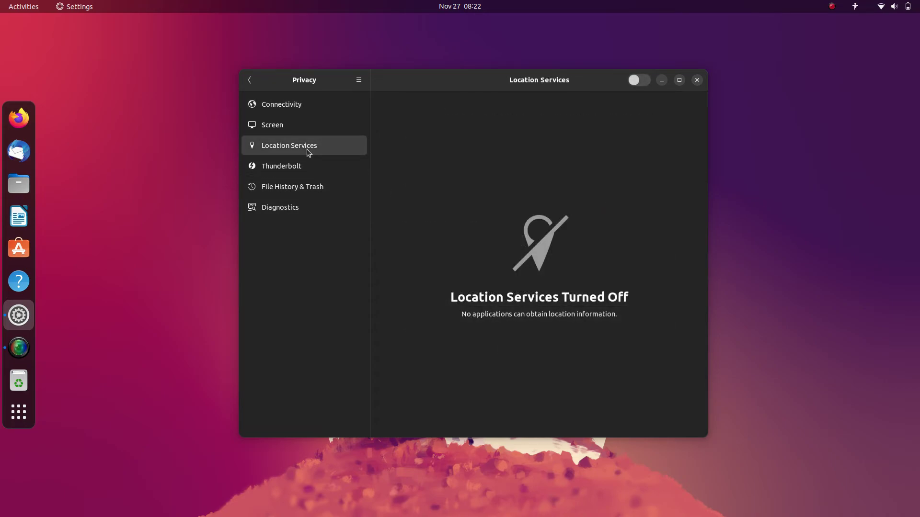
click(249, 79)
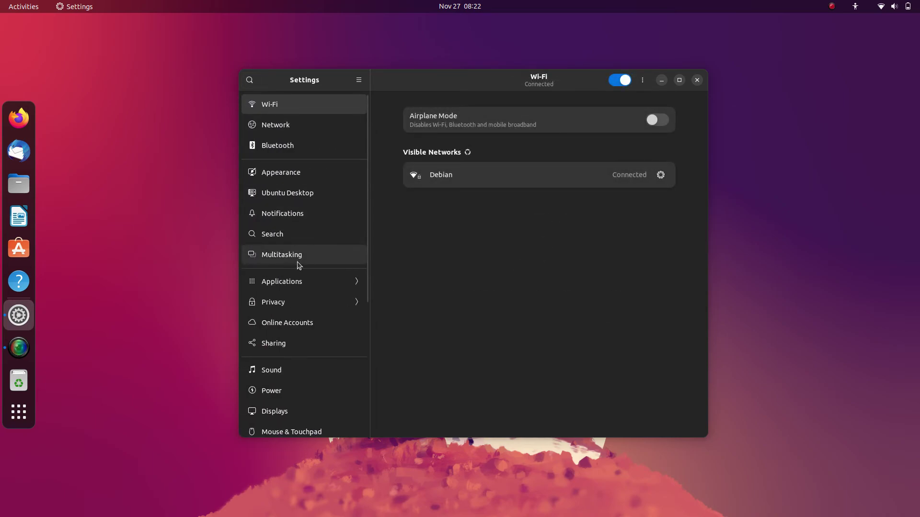
Step: Select the About page at the end of the settings list and close Settings
scroll(298, 265, down, 5)
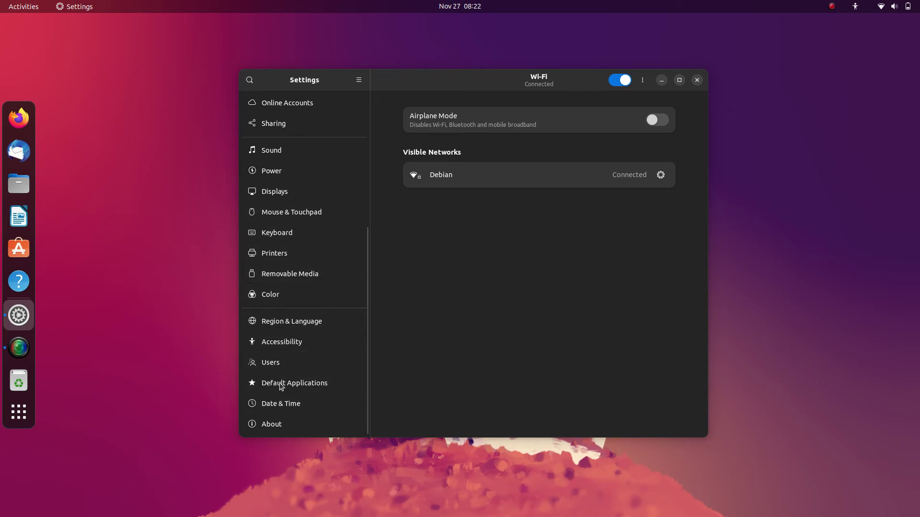
click(280, 423)
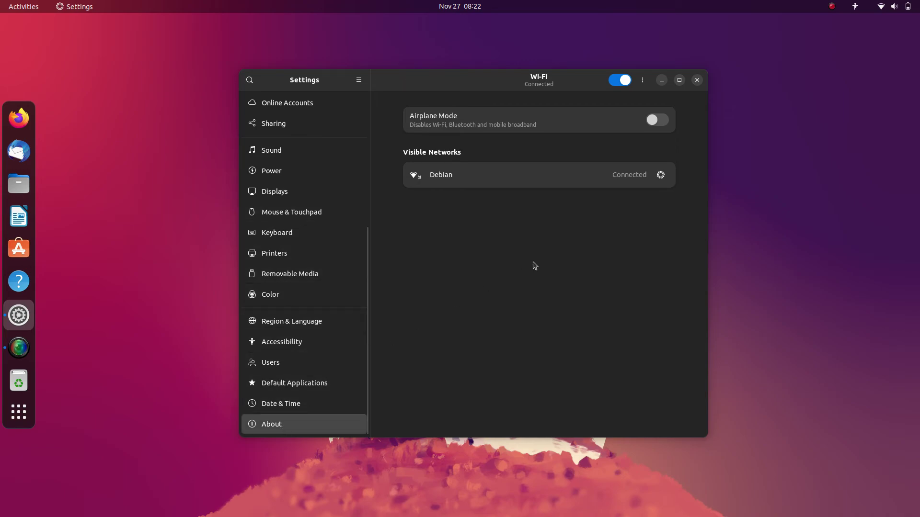
click(697, 80)
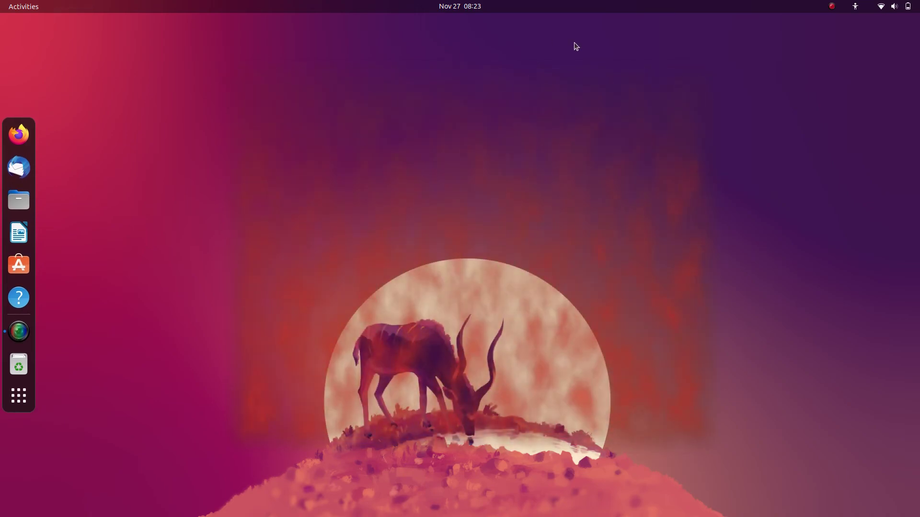
Step: Open the quick settings from the desktop and turn off Dark Mode
click(461, 6)
click(916, 2)
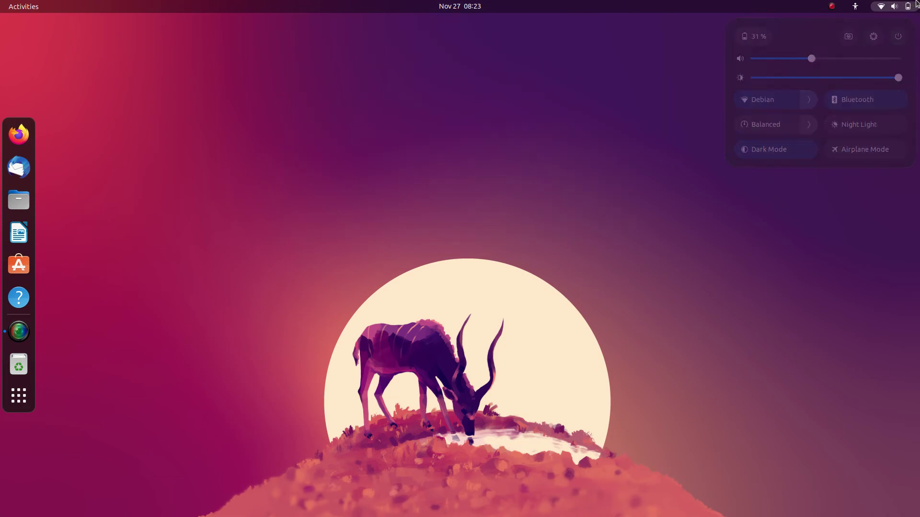
click(781, 152)
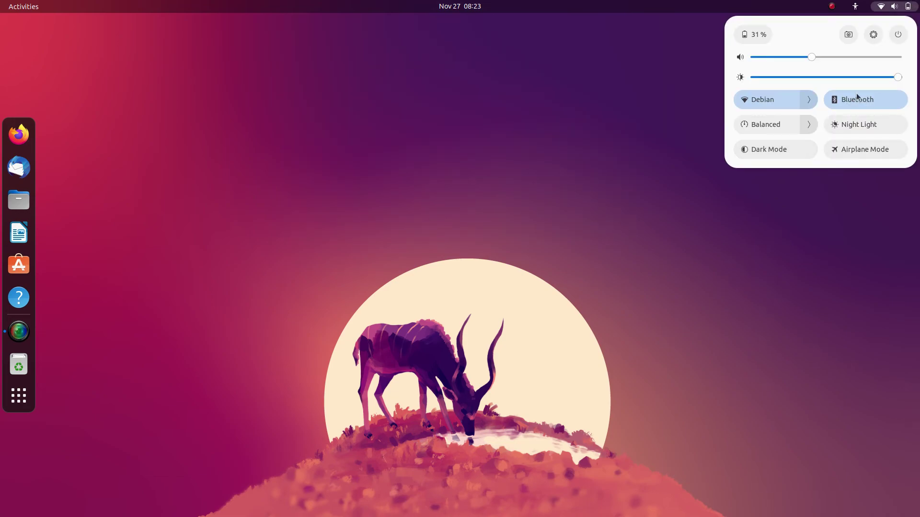
Step: Examine the Power Profiles and Wi-Fi options in the quick settings and close them
click(809, 125)
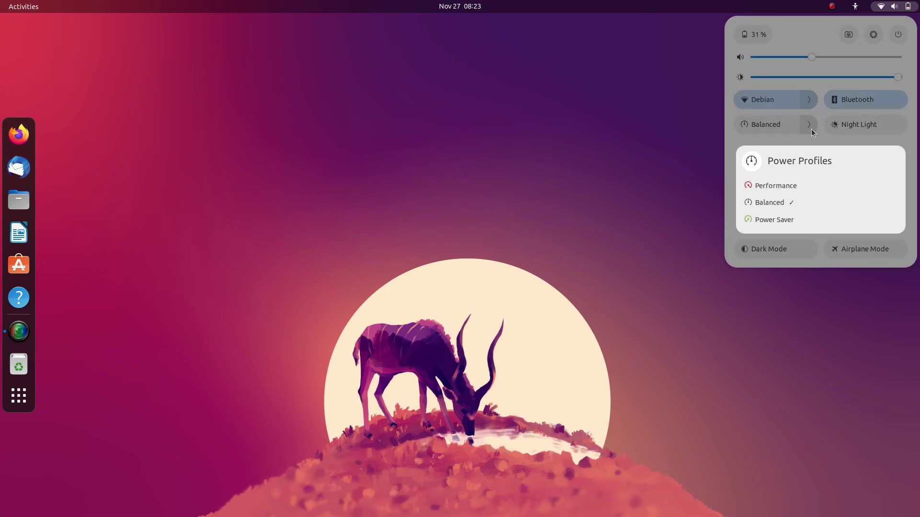
click(812, 128)
click(808, 101)
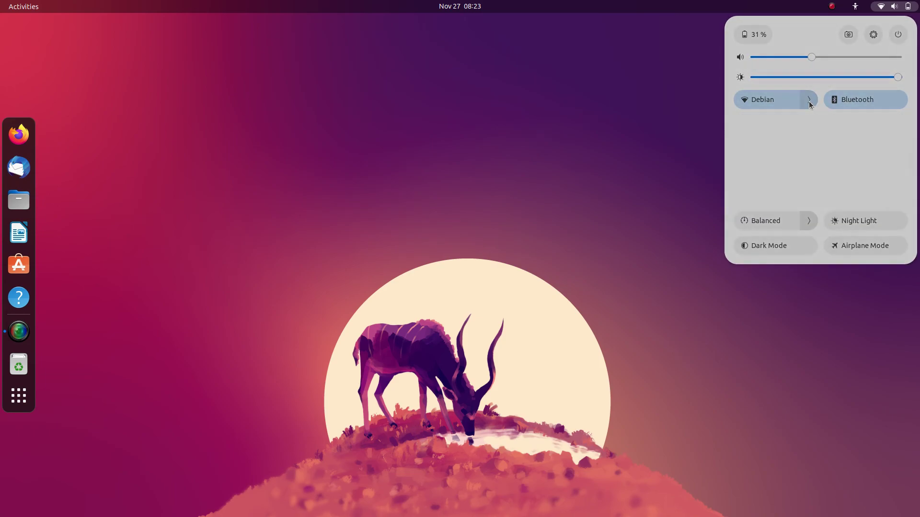
click(809, 102)
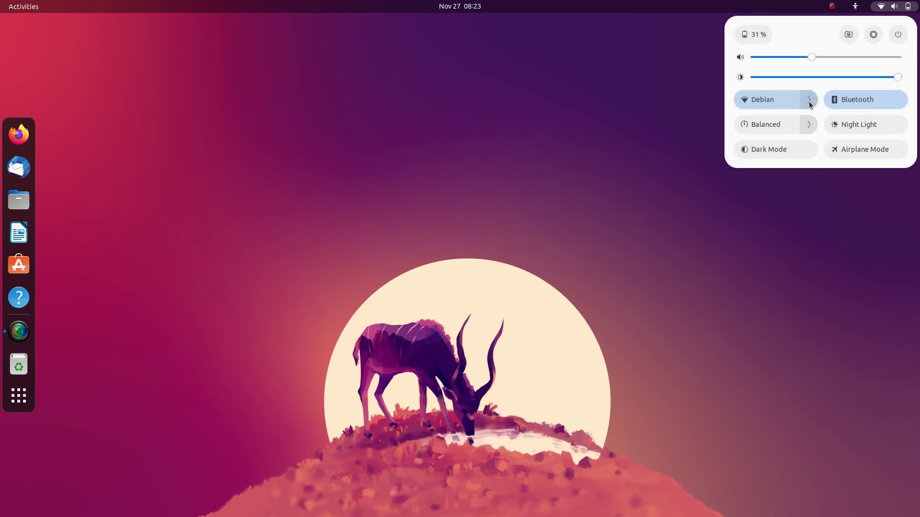
click(806, 214)
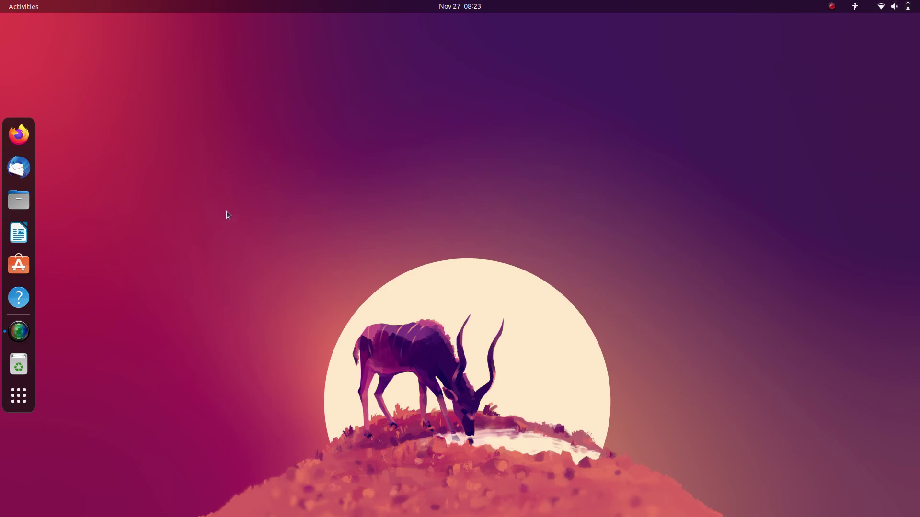
Step: Change the desktop background to the mountain lake photo and close Settings
right_click(143, 212)
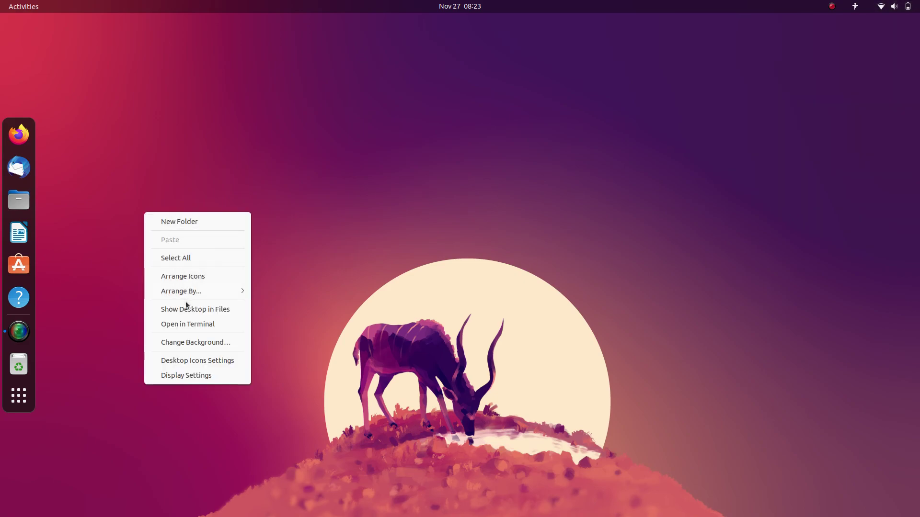
click(194, 343)
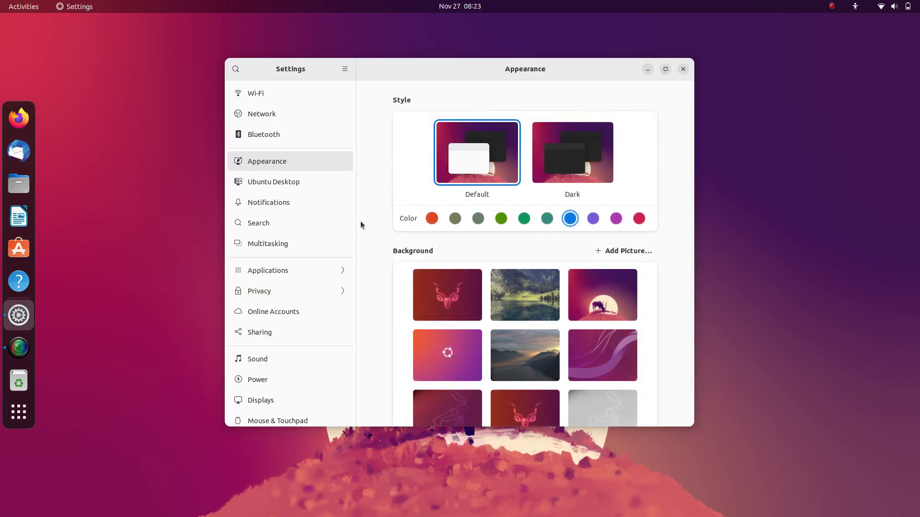
scroll(495, 299, down, 1)
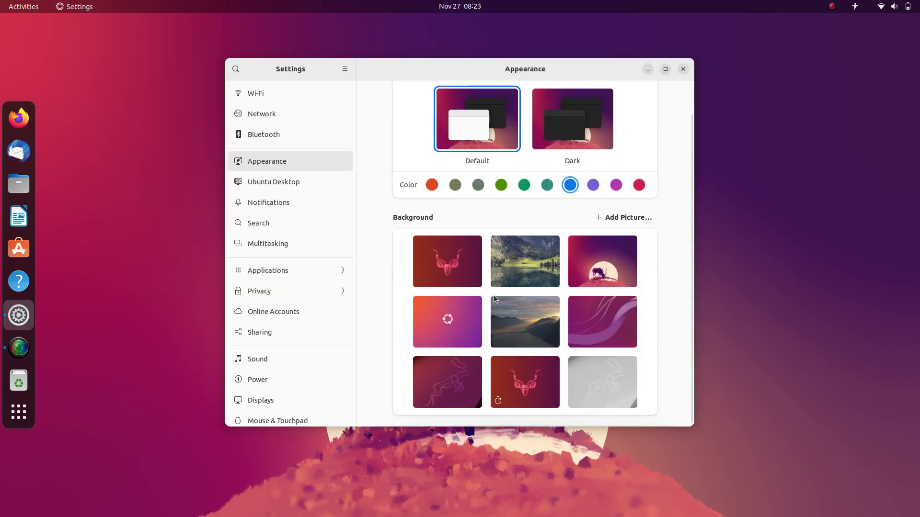
click(522, 263)
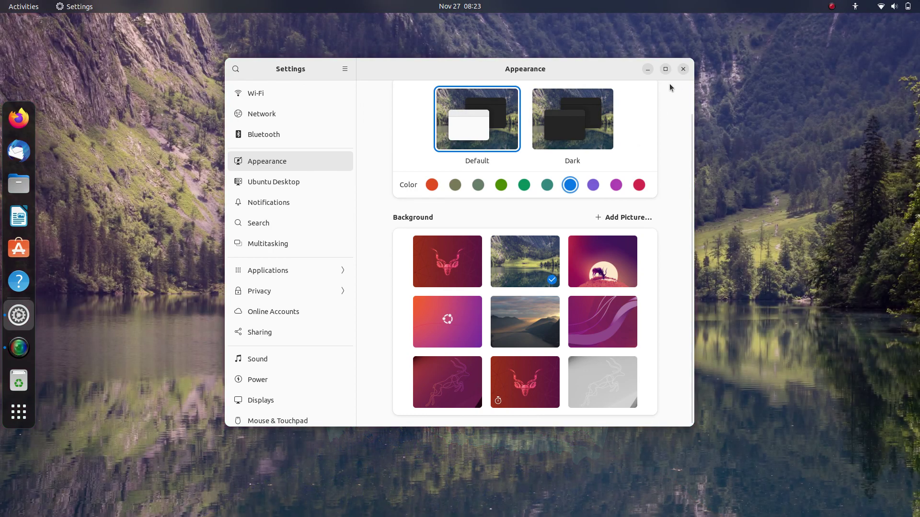
click(683, 70)
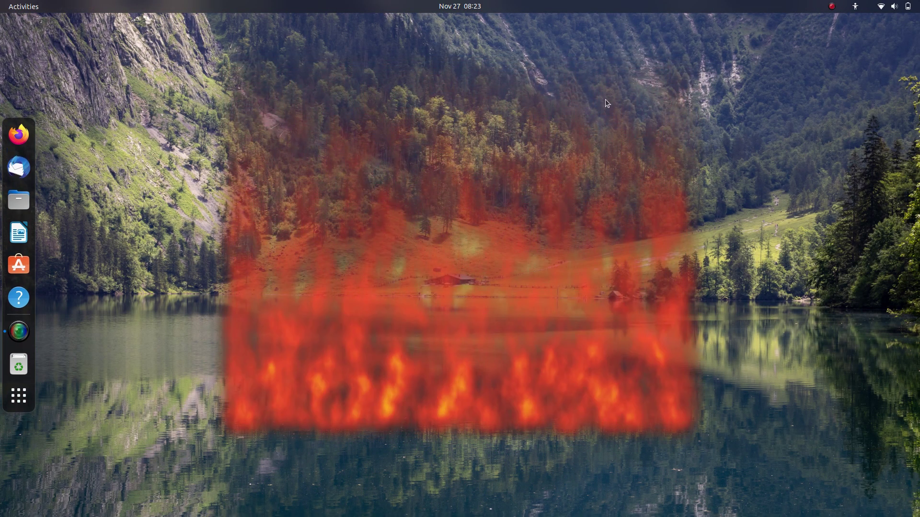